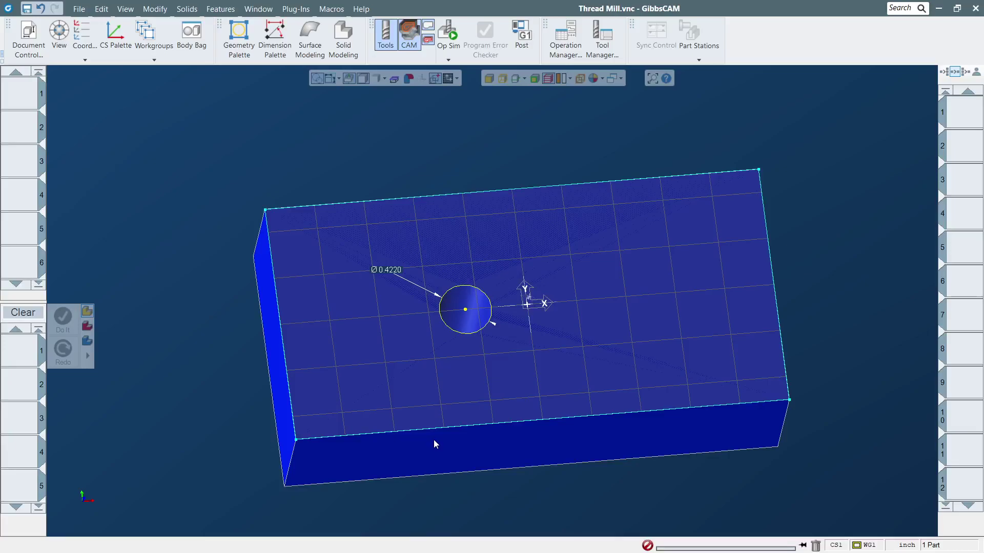
- Switch to Edge and examine the tap drill size for a 1/2-13 thread in the Starrett decimal equivalents chart and the nominal pitch diameter search
mouse_move(452, 550)
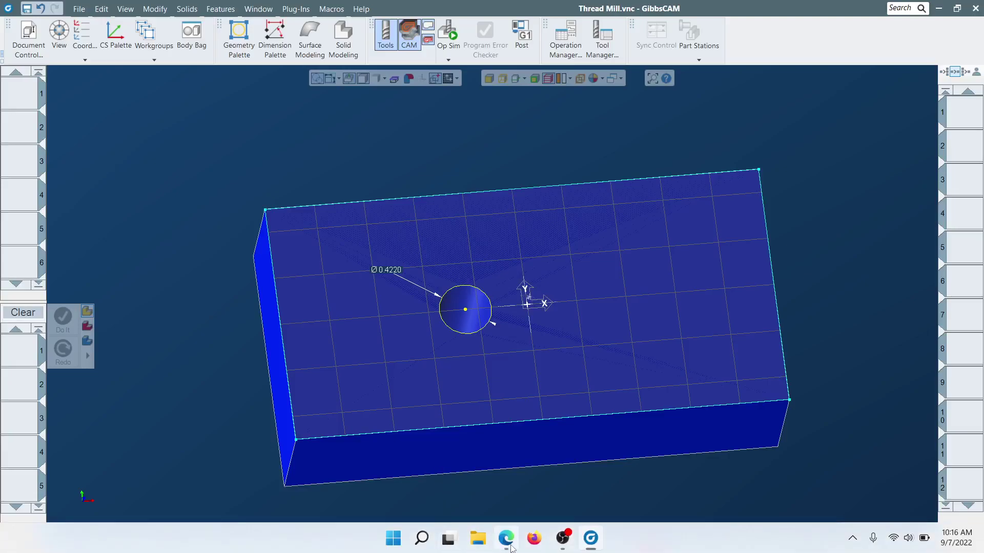
click(507, 538)
click(216, 14)
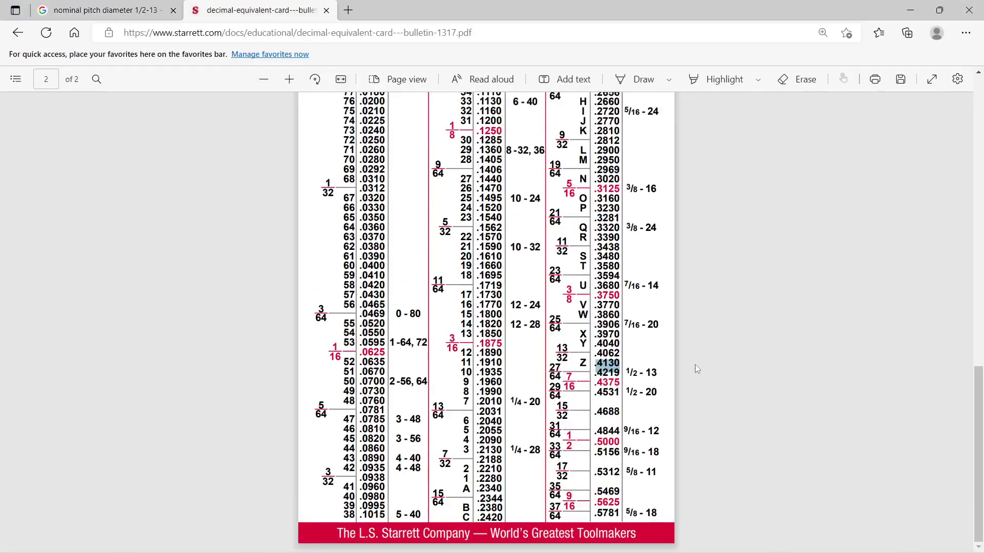
click(711, 431)
drag(660, 372, 632, 371)
click(630, 375)
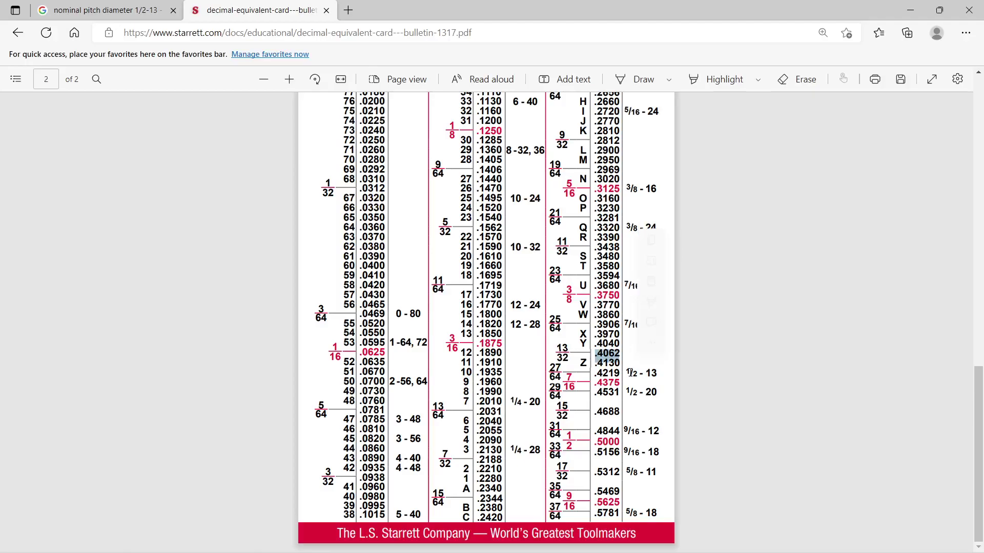
click(634, 375)
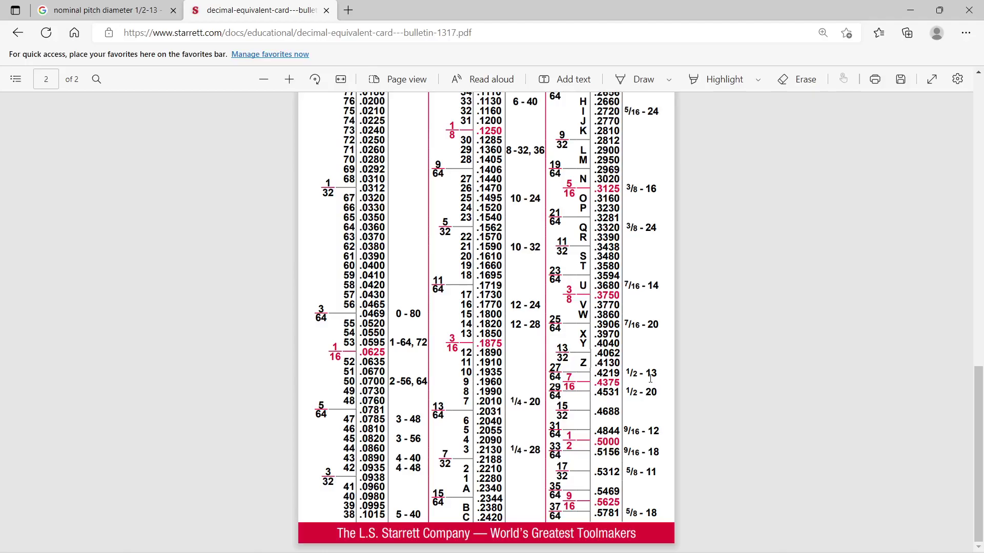
scroll(649, 378, up, 3)
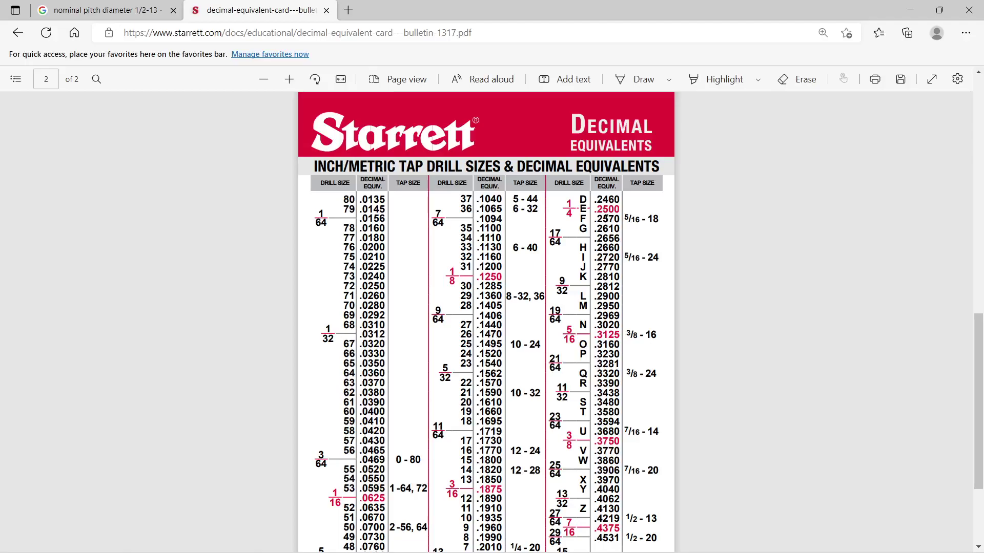
scroll(586, 234, down, 3)
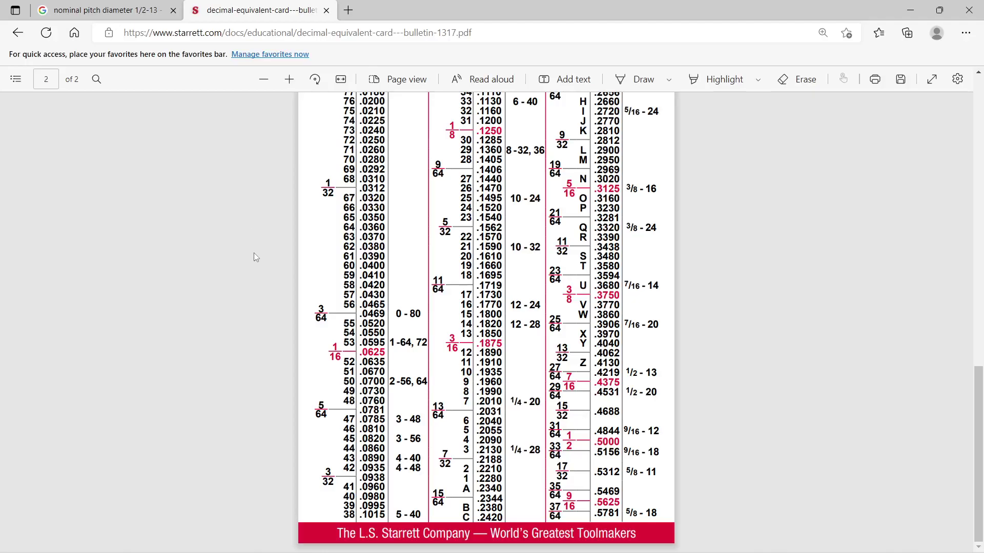
click(110, 11)
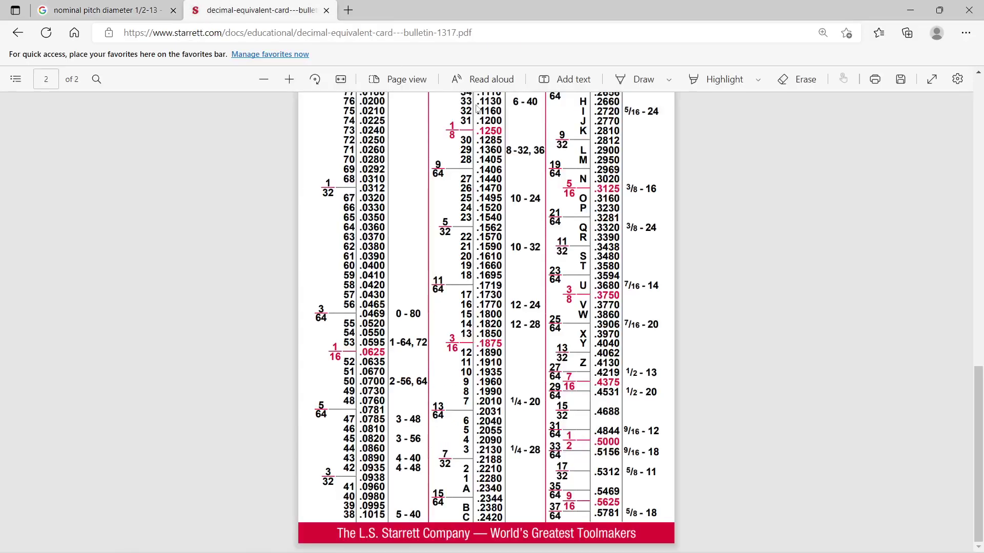
click(256, 10)
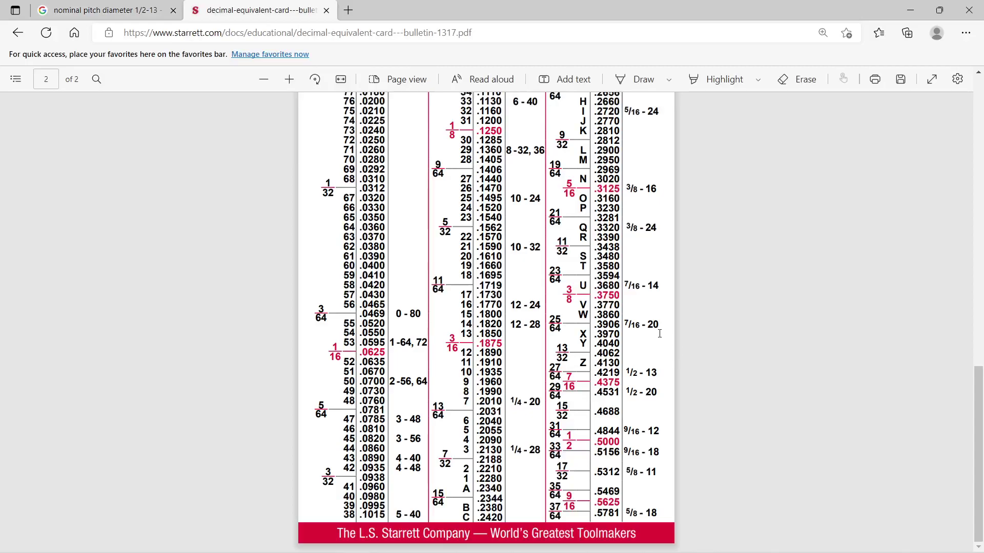
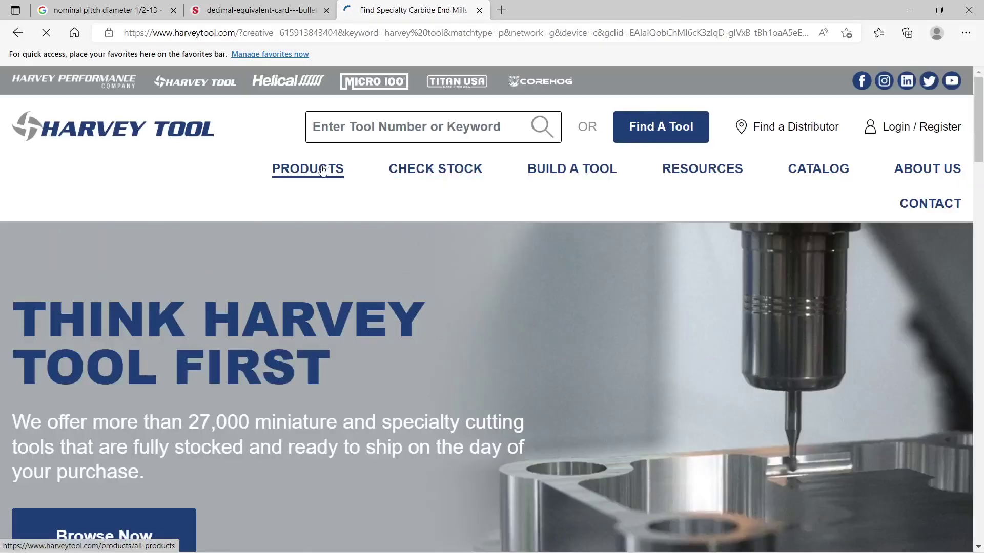
- Open the Harvey Tool product overview and search the site for "threadmill"
click(320, 171)
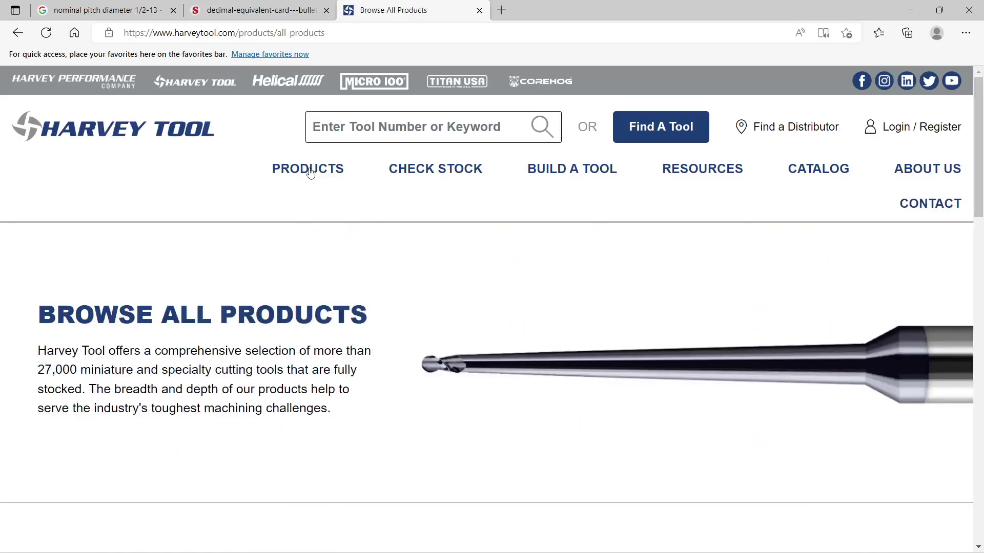
click(403, 130)
text(threadmill)
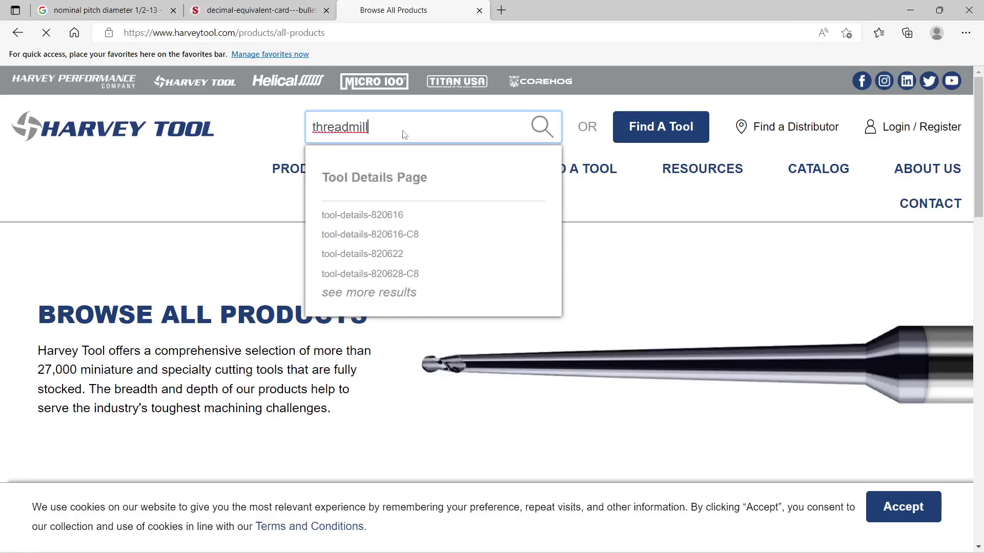
key(Return)
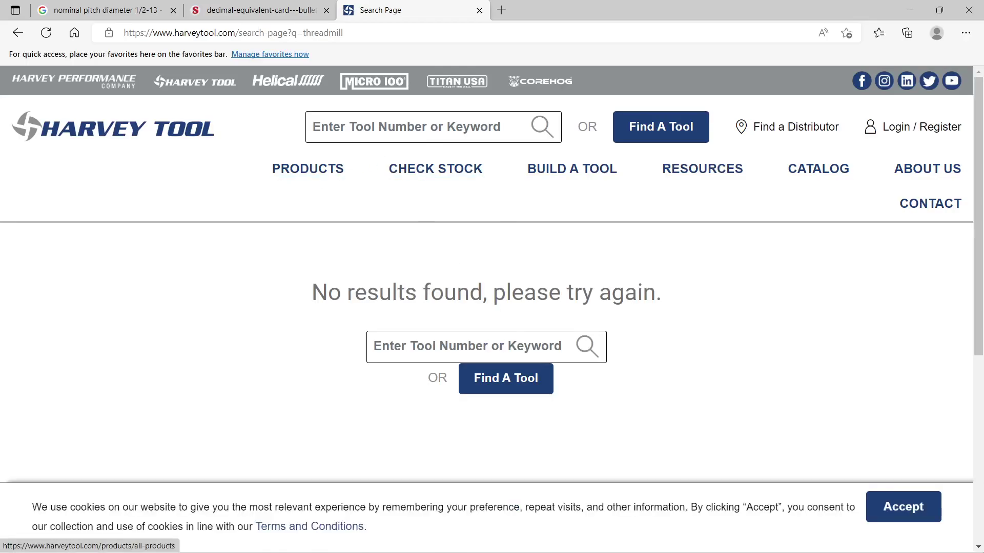
- Accept the site's cookies and return to the overview of all products
click(881, 521)
click(294, 174)
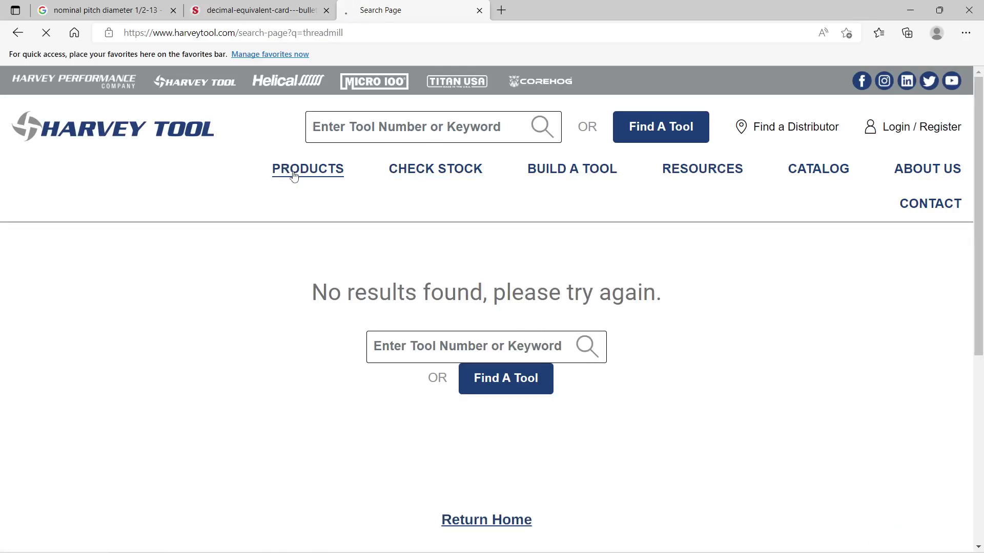
drag(328, 173, 336, 302)
click(314, 170)
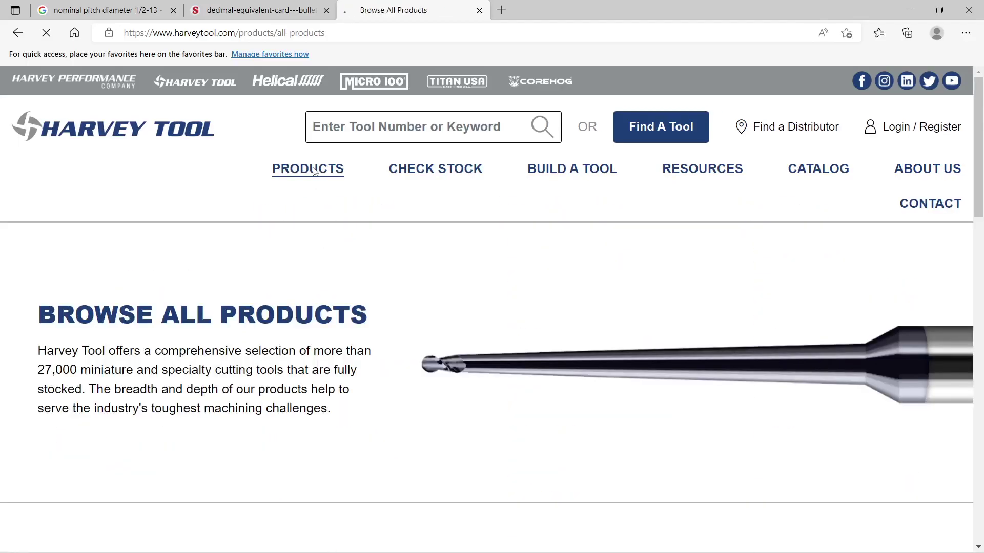
click(311, 169)
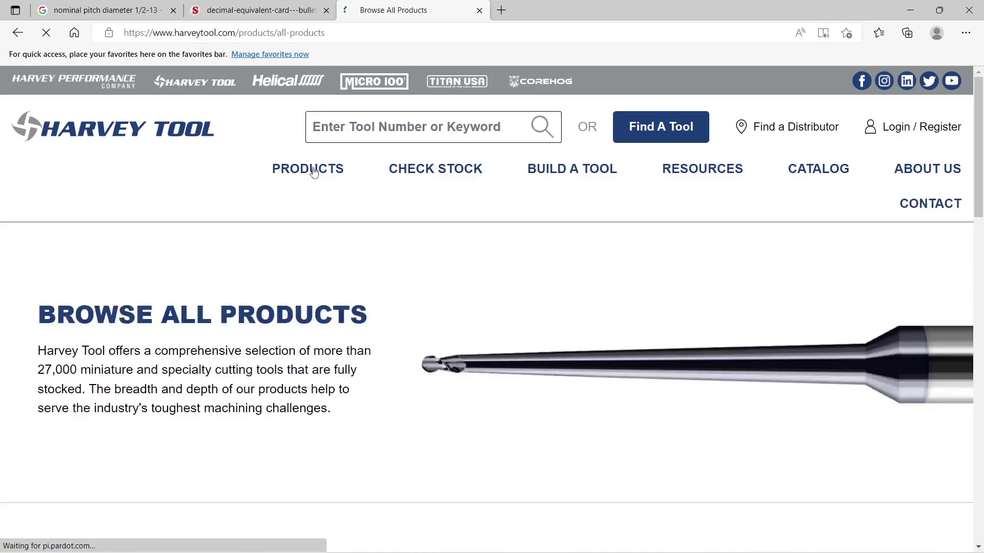
- Search the site for "thread mill" and view the details of tool 761419-C3
click(403, 128)
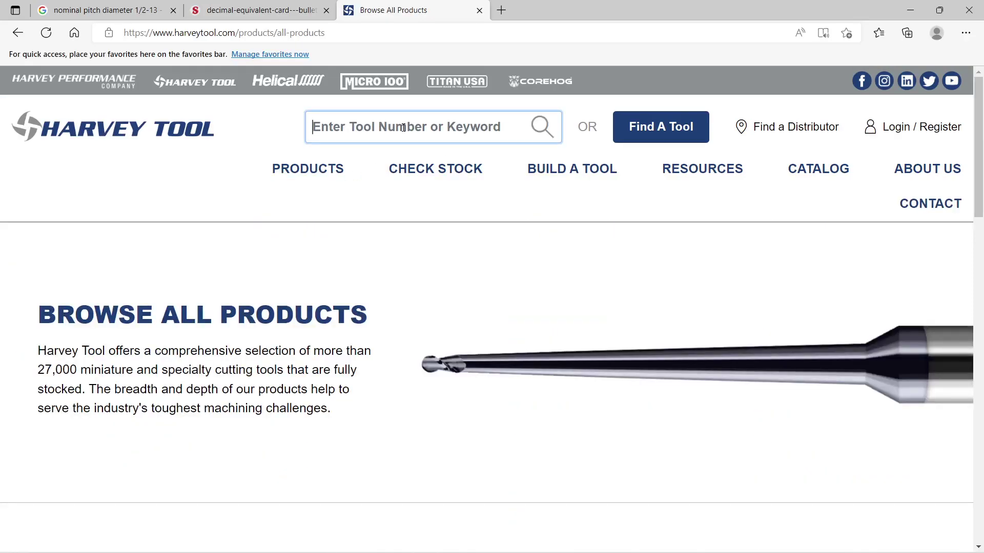
text(thre)
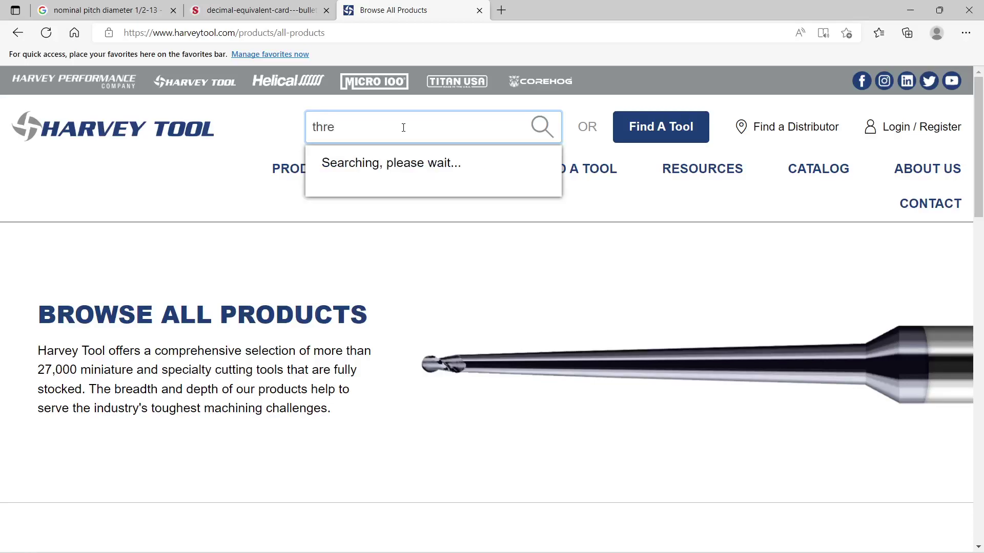
text(ad mill)
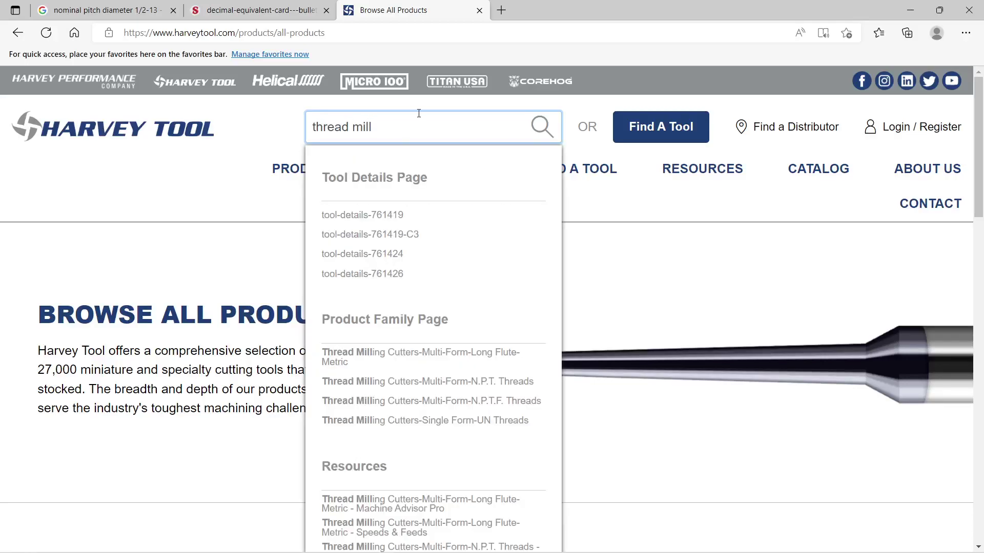
click(382, 239)
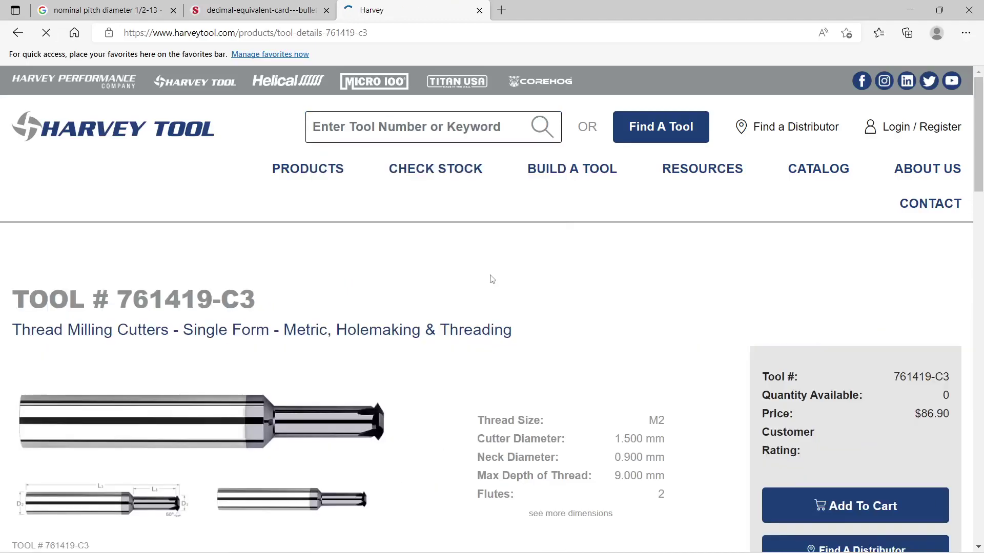
scroll(491, 279, down, 2)
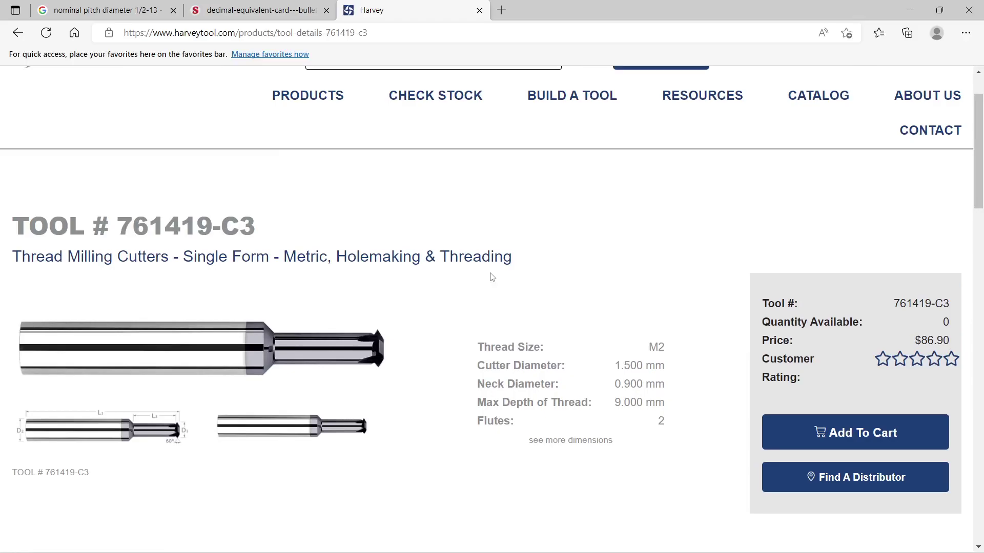
scroll(485, 279, up, 1)
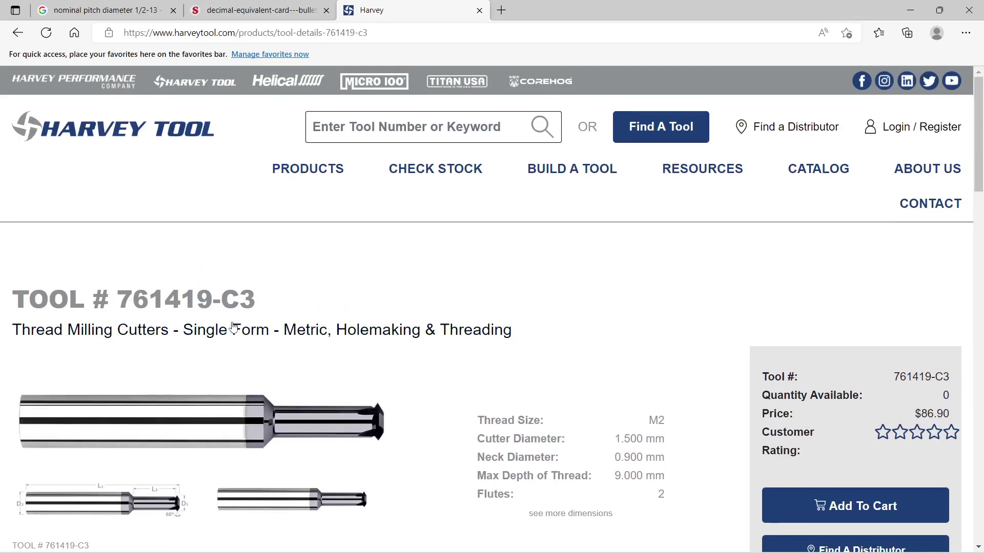
- Open the Thread Milling Cutters - Single Form - Metric family page and look over its description and advanced search
click(131, 334)
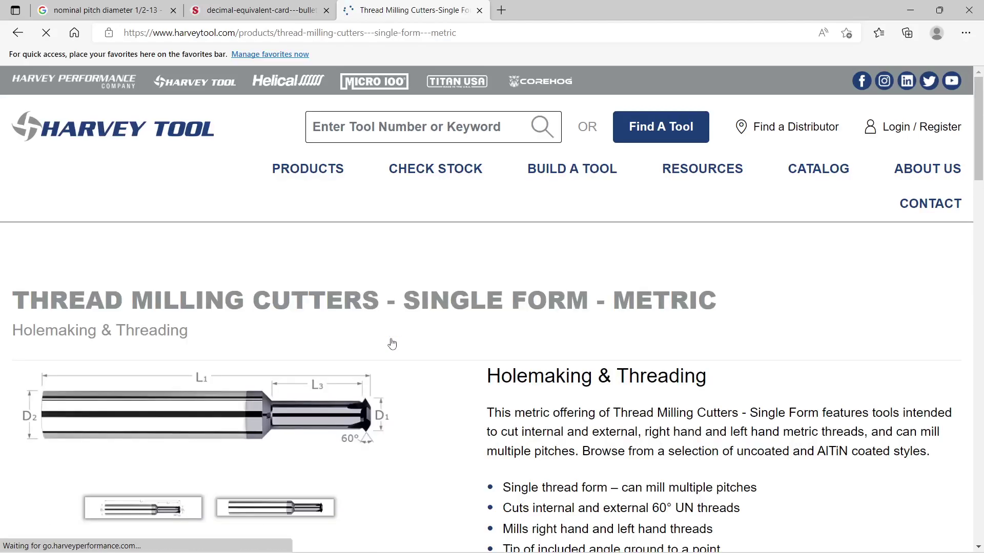
scroll(392, 344, down, 15)
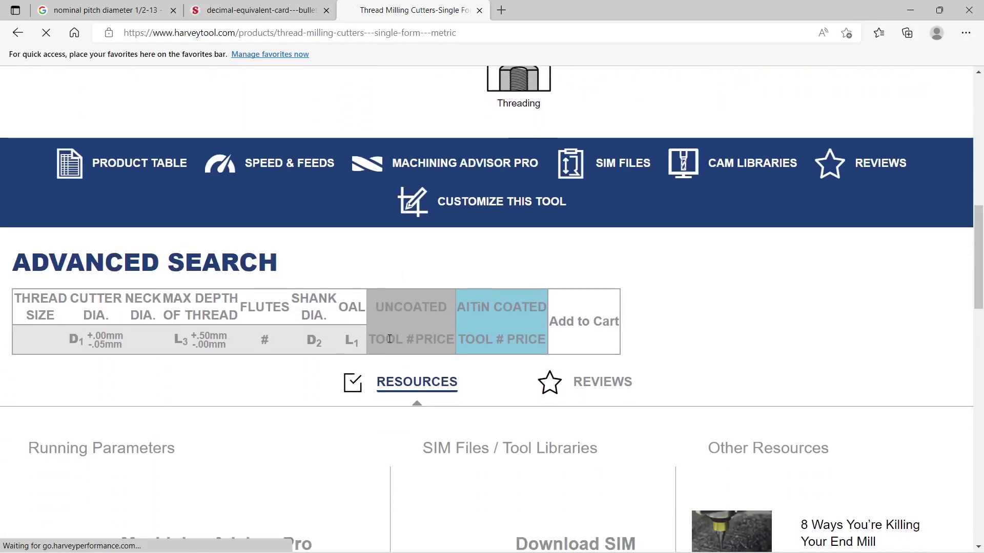
scroll(389, 343, up, 5)
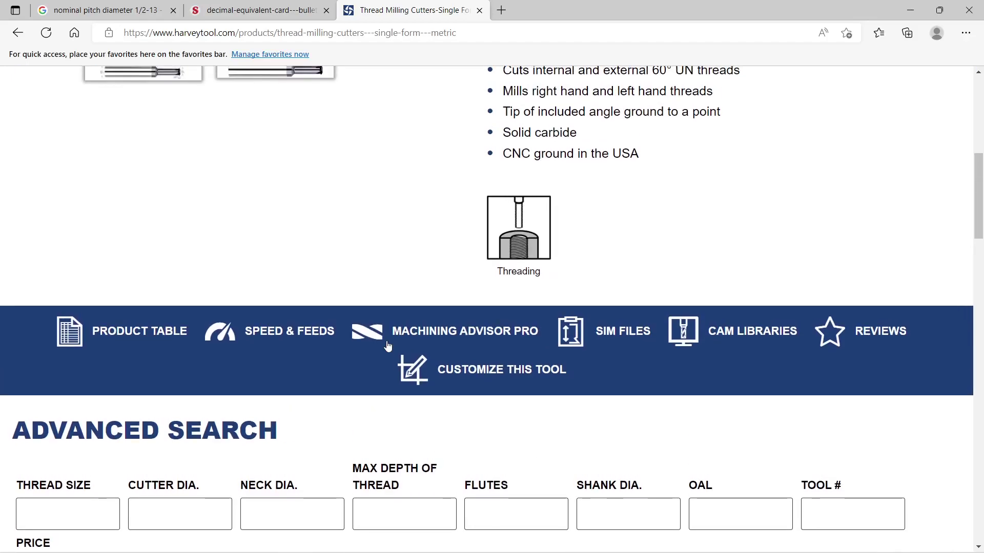
scroll(388, 346, down, 5)
scroll(388, 346, up, 10)
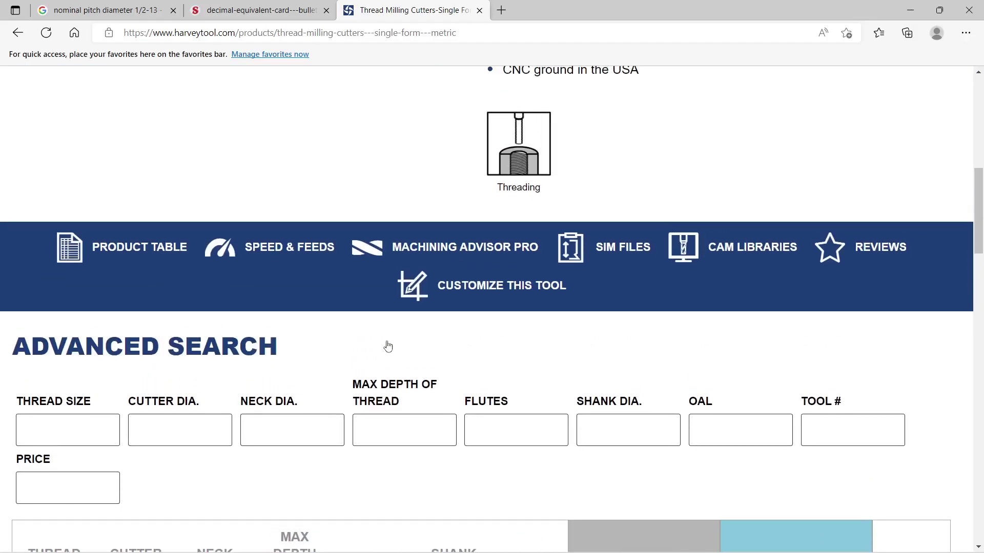
- Search the site for "thread mill" again and open the Thread Milling Cutters - Single Form - UN Threads family page
scroll(388, 346, up, 4)
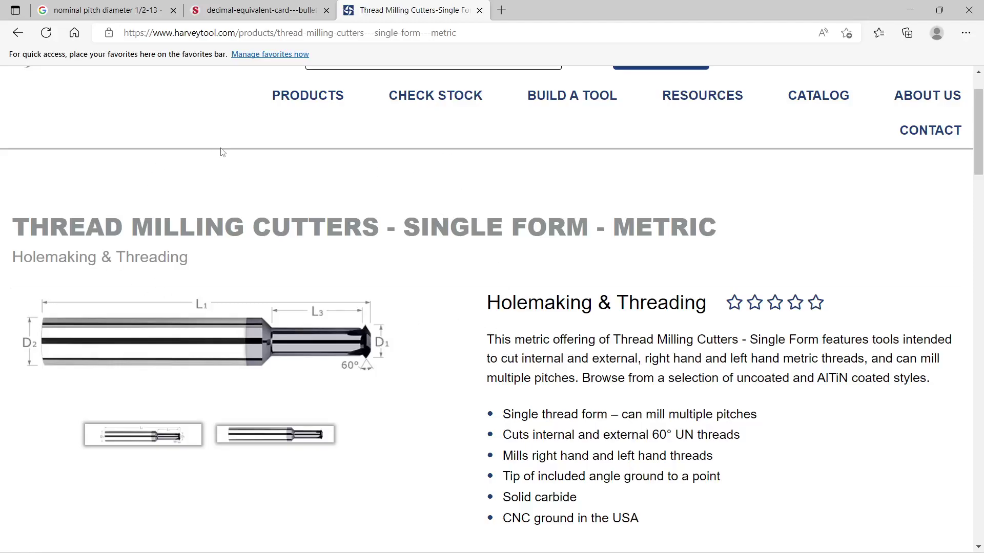
scroll(213, 149, up, 2)
click(398, 131)
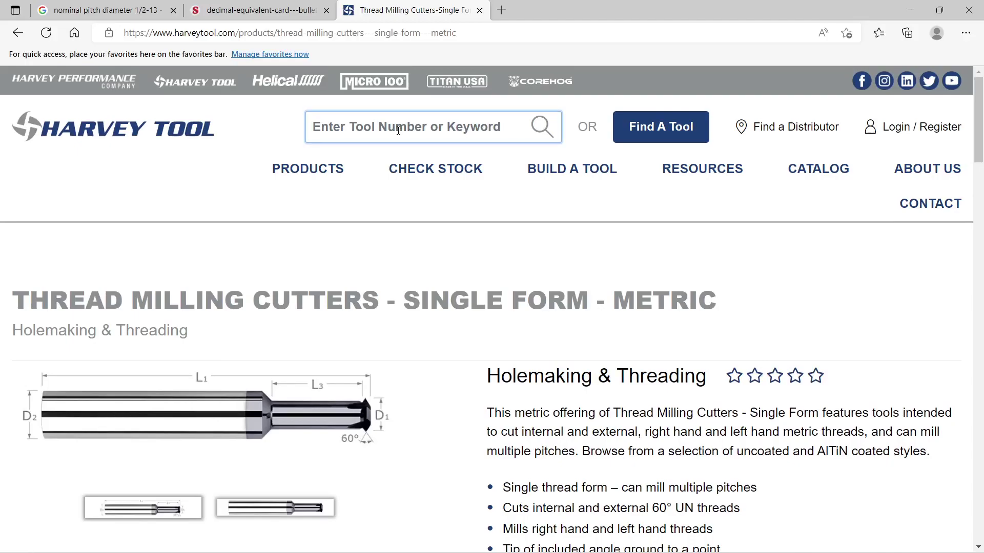
text(thread mill)
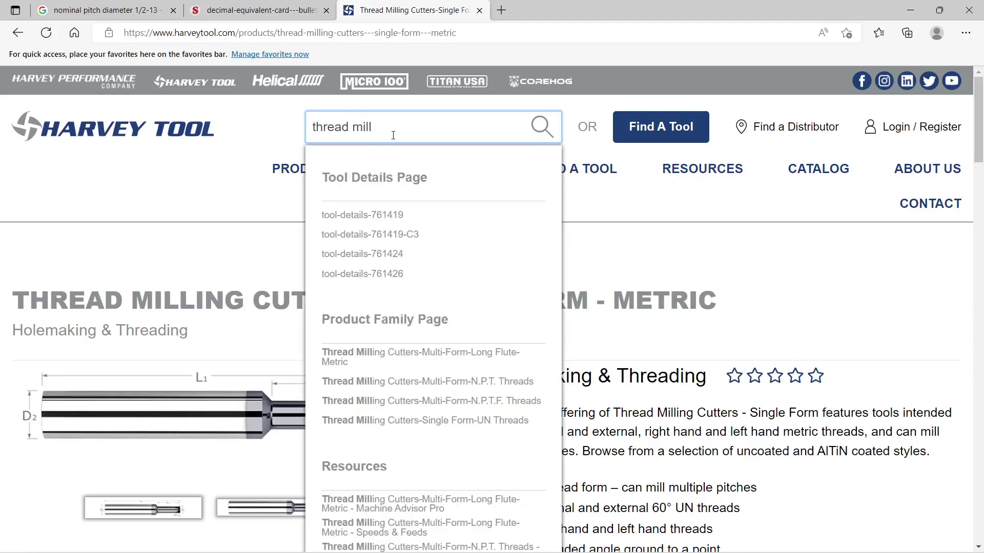
click(500, 425)
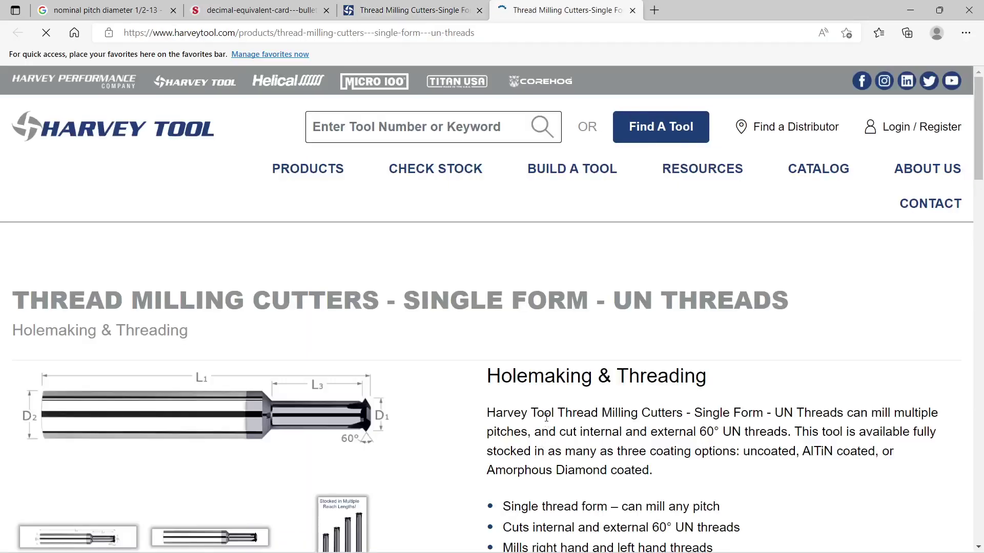
- Examine the UN Threads product table for cutter and neck diameters of the 3/8, 7/16 and 1/2 thread sizes
scroll(317, 354, down, 15)
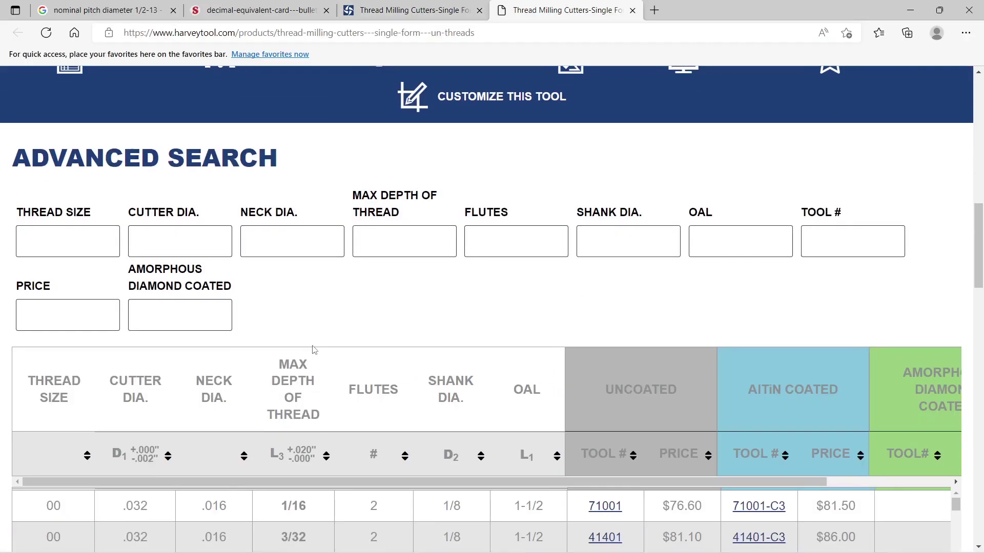
scroll(316, 348, down, 5)
scroll(318, 345, up, 14)
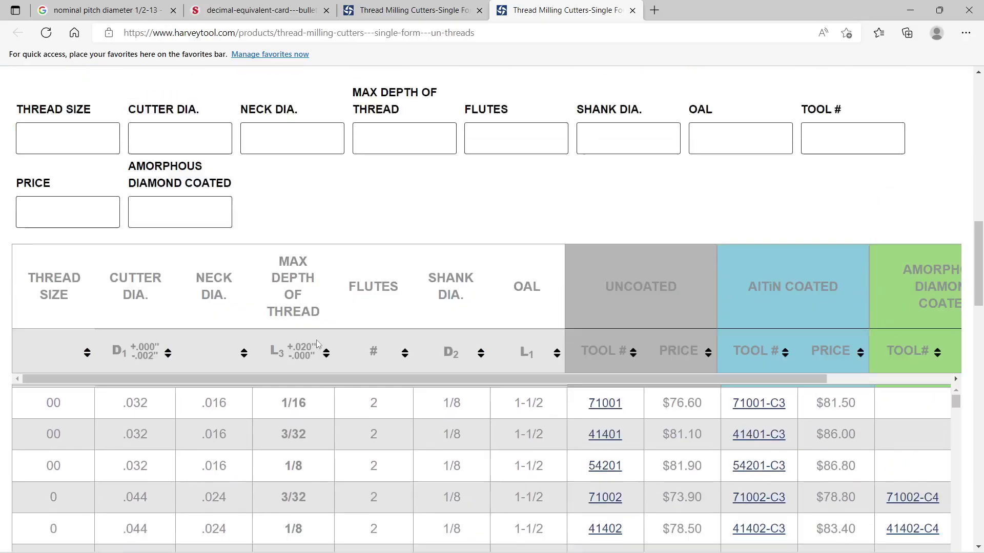
scroll(319, 347, down, 7)
scroll(320, 346, down, 8)
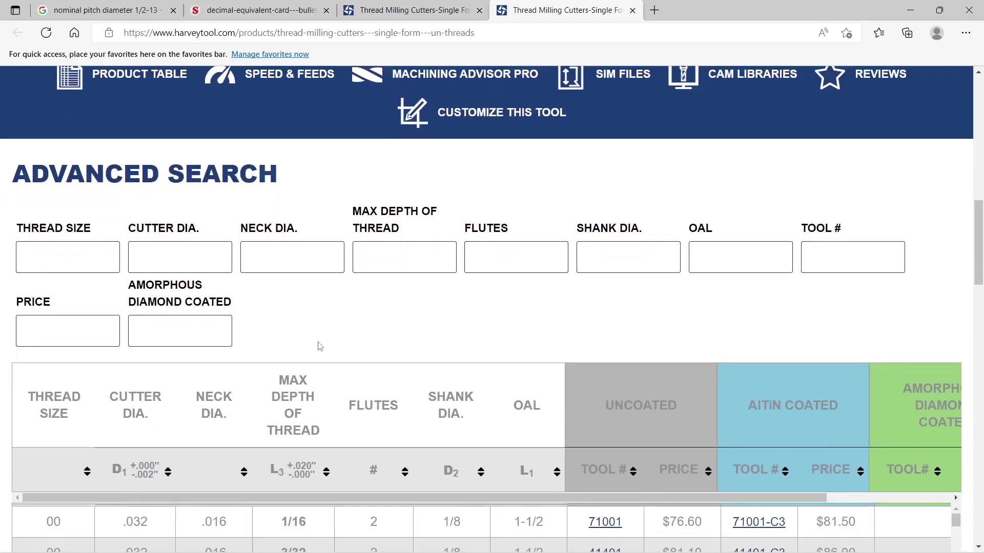
scroll(316, 350, down, 15)
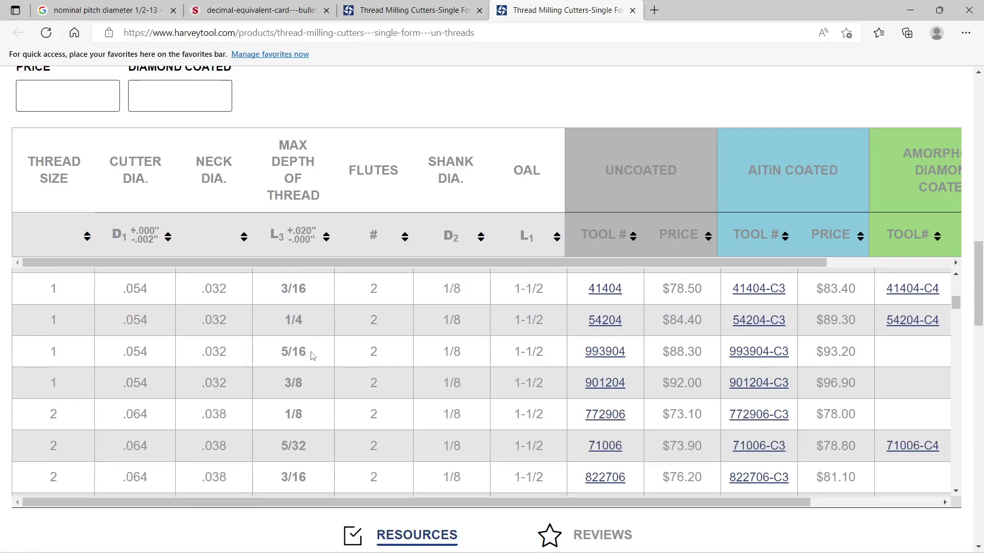
scroll(309, 377, down, 18)
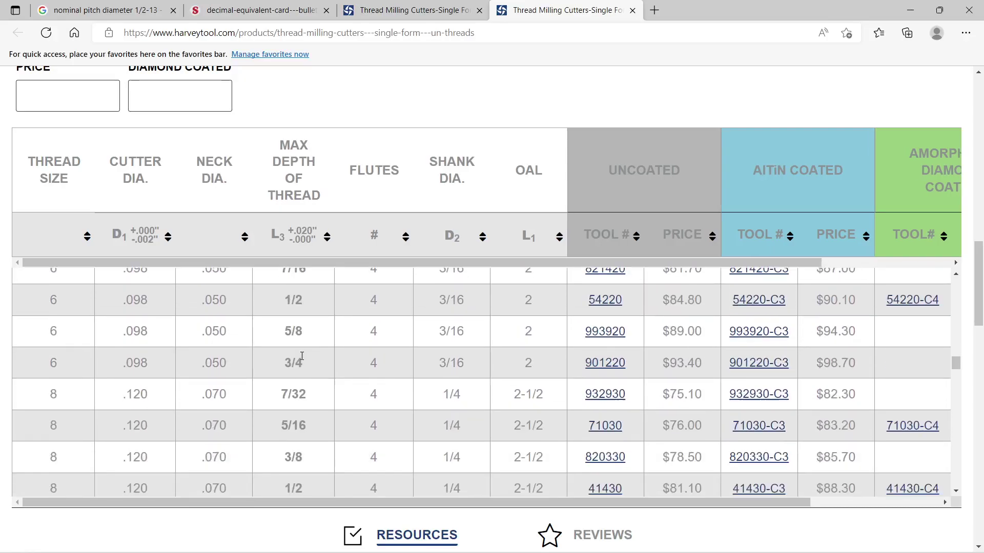
scroll(302, 356, down, 1)
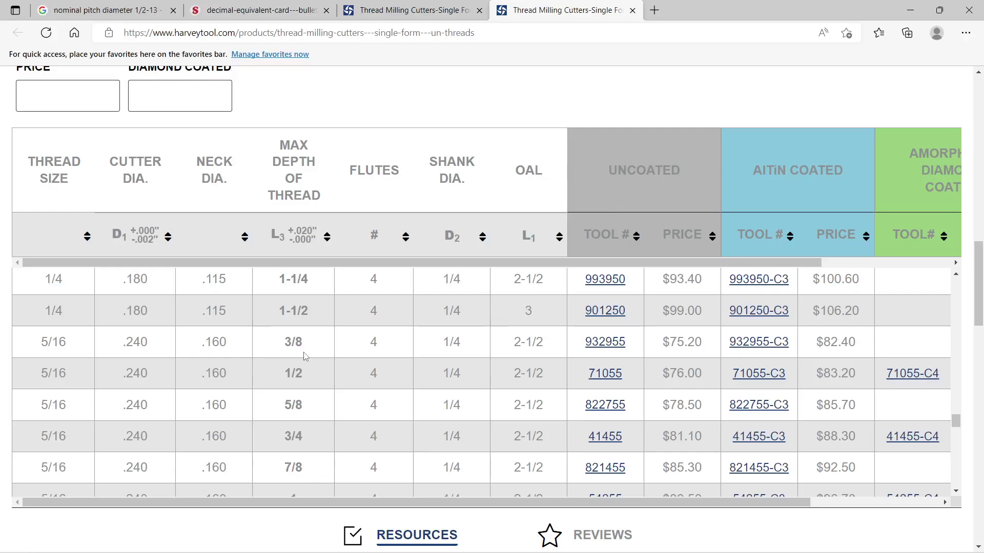
scroll(305, 356, down, 6)
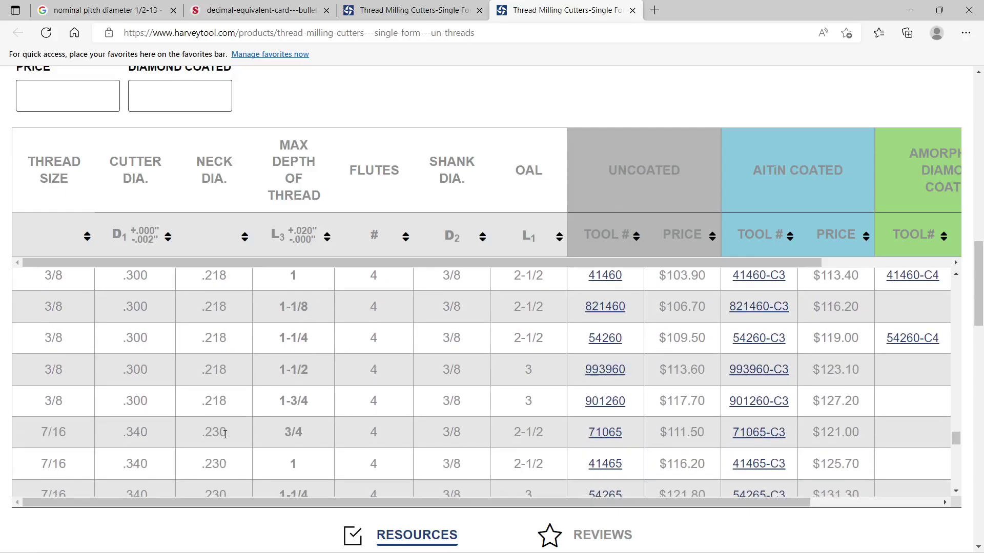
scroll(219, 436, down, 2)
scroll(218, 436, down, 1)
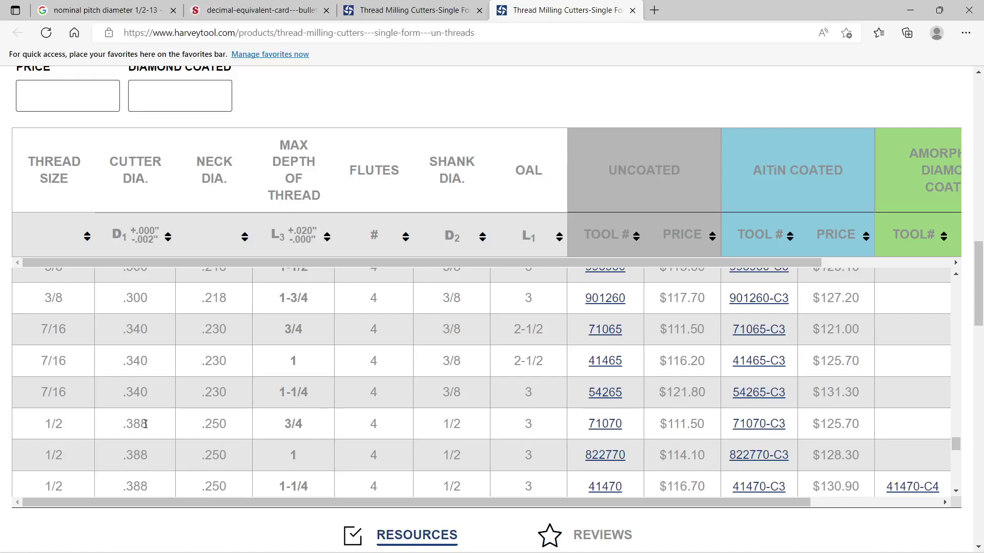
scroll(146, 424, up, 2)
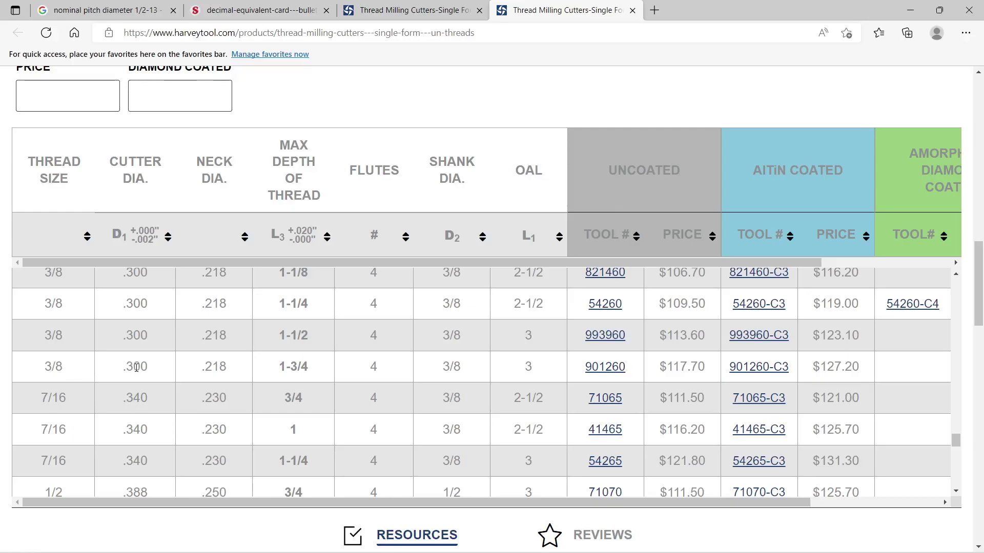
- View the details of tool 901260 and return to the UN Threads product family page
click(617, 371)
scroll(554, 395, down, 3)
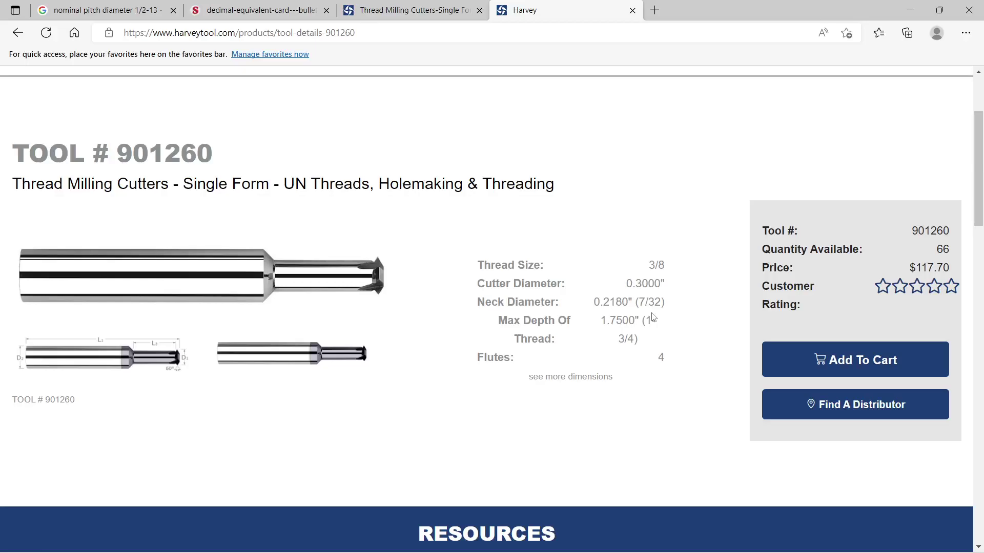
click(18, 32)
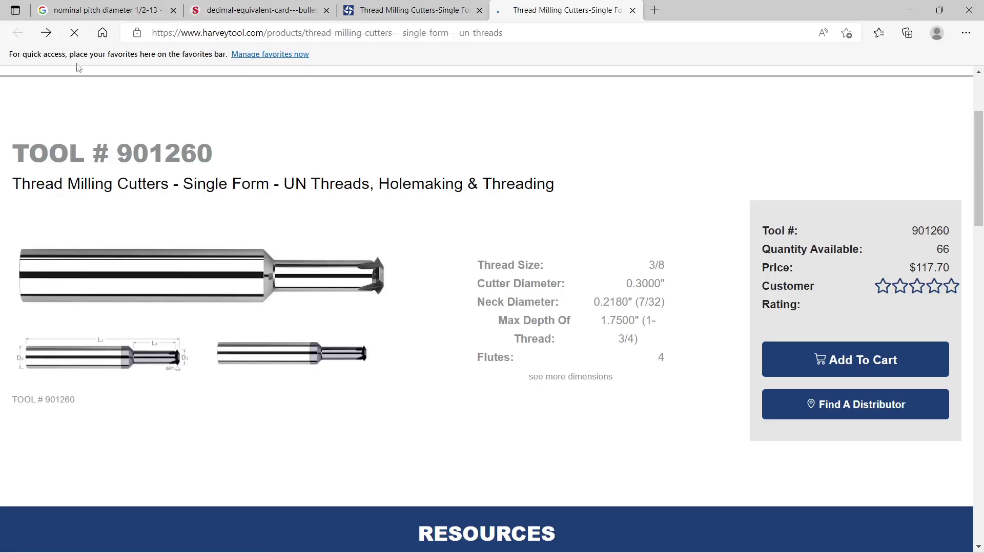
- Look through the UN Threads product table again for the uncoated tools in the 1/2 thread size
scroll(482, 454, down, 5)
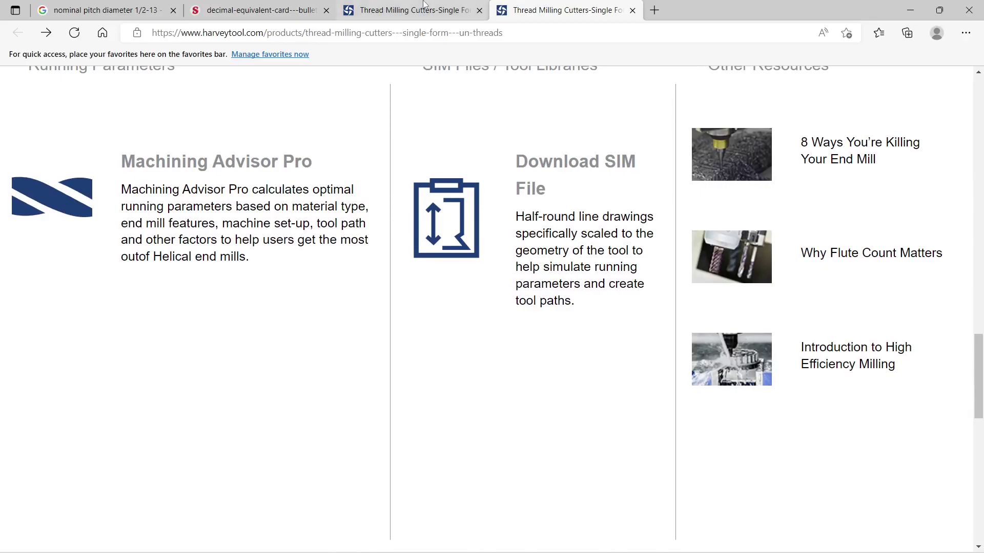
key(alt+Right)
key(ctrl+Tab)
scroll(217, 256, up, 10)
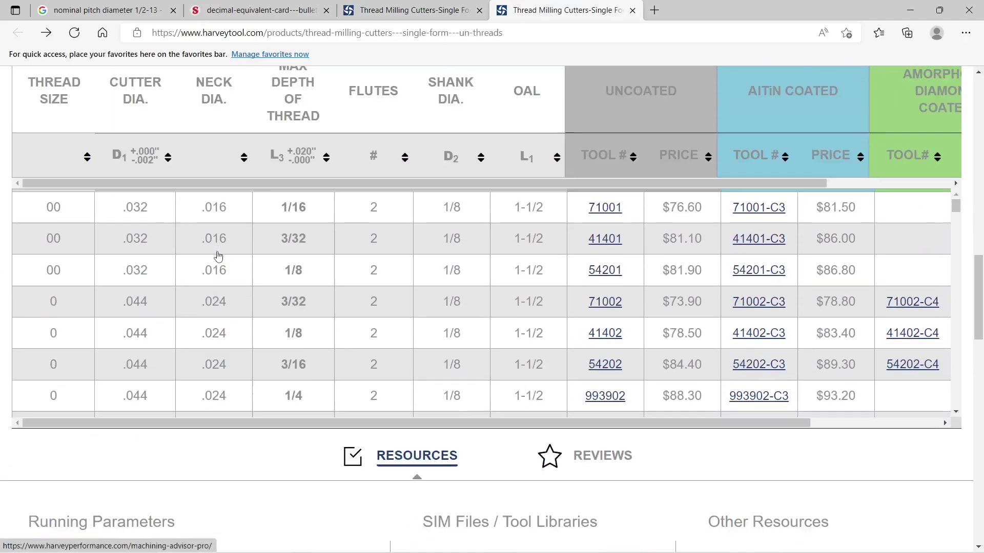
scroll(219, 222, down, 6)
scroll(217, 222, up, 5)
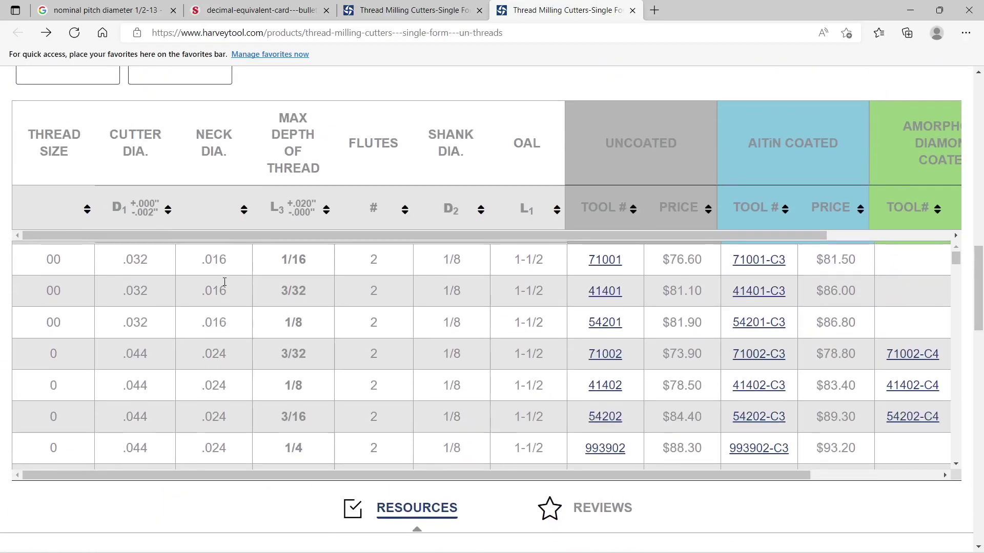
scroll(226, 341, down, 7)
scroll(228, 357, down, 7)
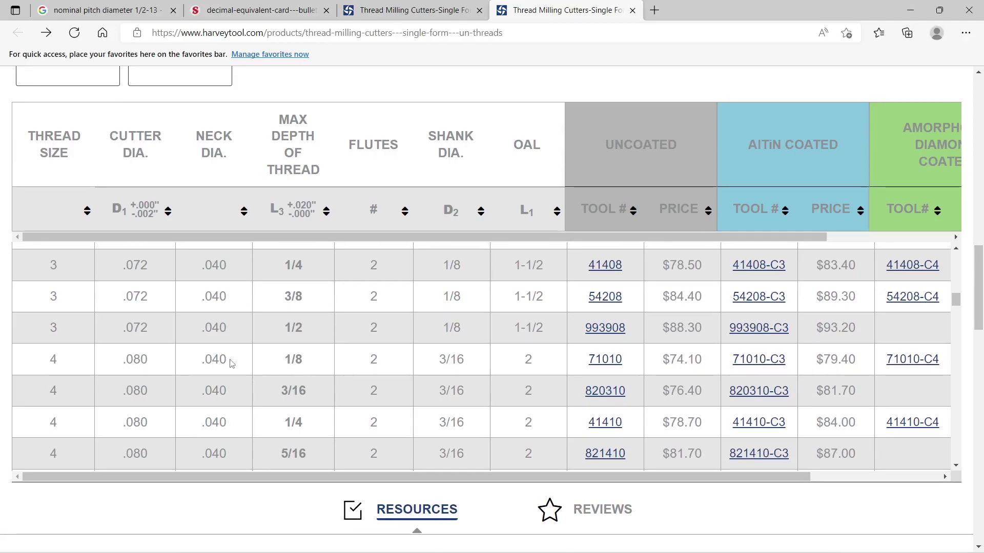
scroll(231, 364, down, 2)
scroll(230, 362, down, 15)
scroll(228, 357, down, 18)
scroll(227, 357, down, 15)
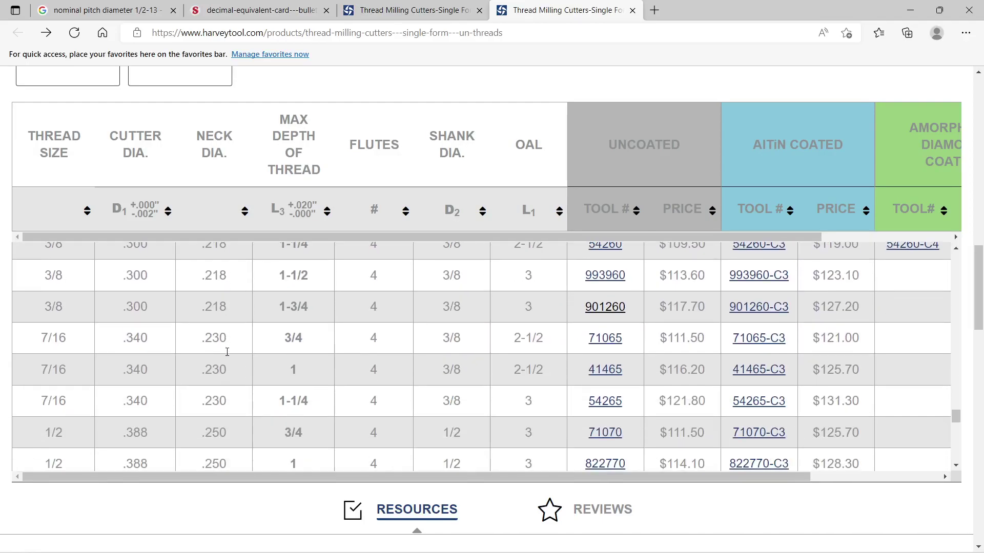
scroll(227, 352, down, 3)
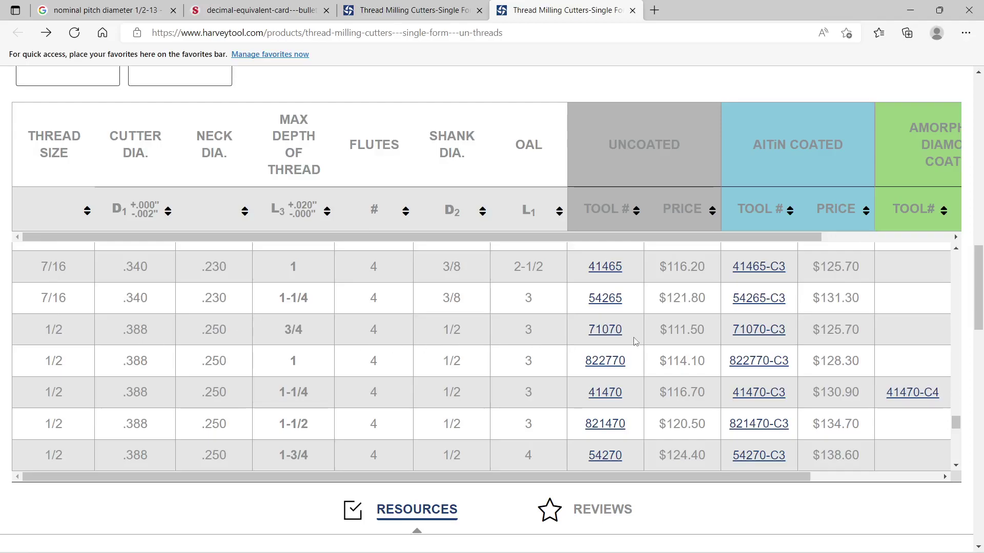
- Open uncoated tool 71070 and check its thread size, cutter diameter and neck diameter
click(607, 330)
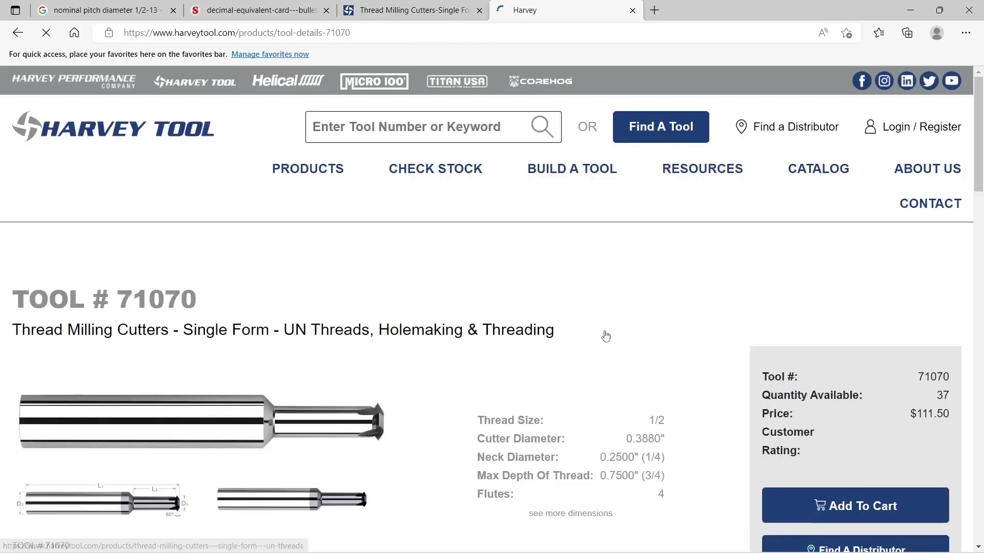
scroll(576, 364, down, 4)
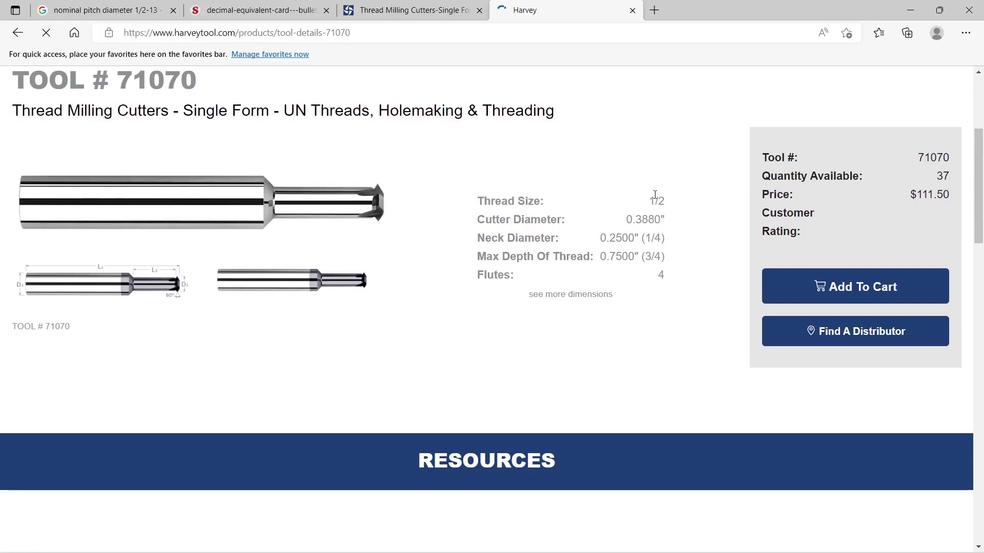
double_click(655, 195)
double_click(643, 219)
click(628, 237)
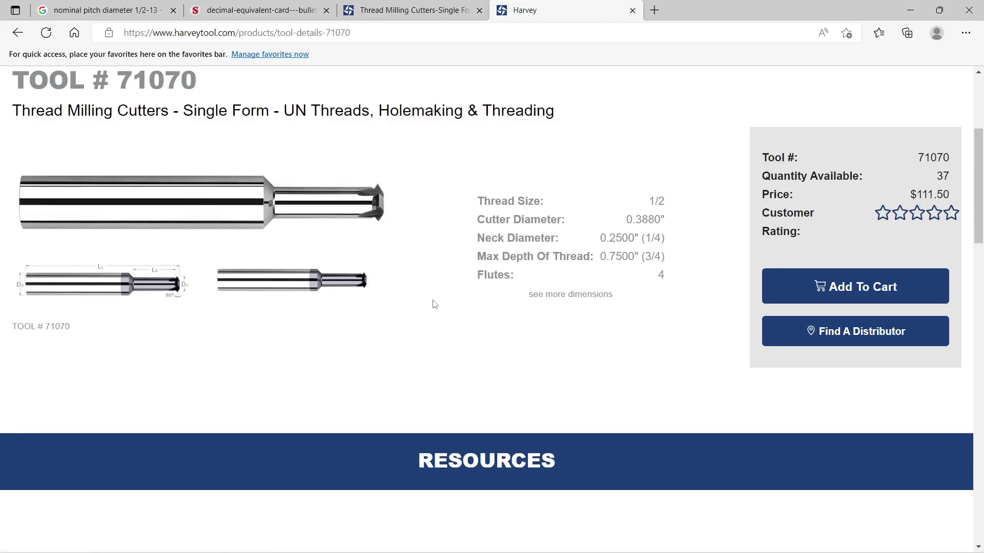
- Switch to GibbsCAM and define tool 1 as a spot drill with 0.375 inch diameter, 120° tip angle and 0.5 inch flute length
mouse_move(530, 550)
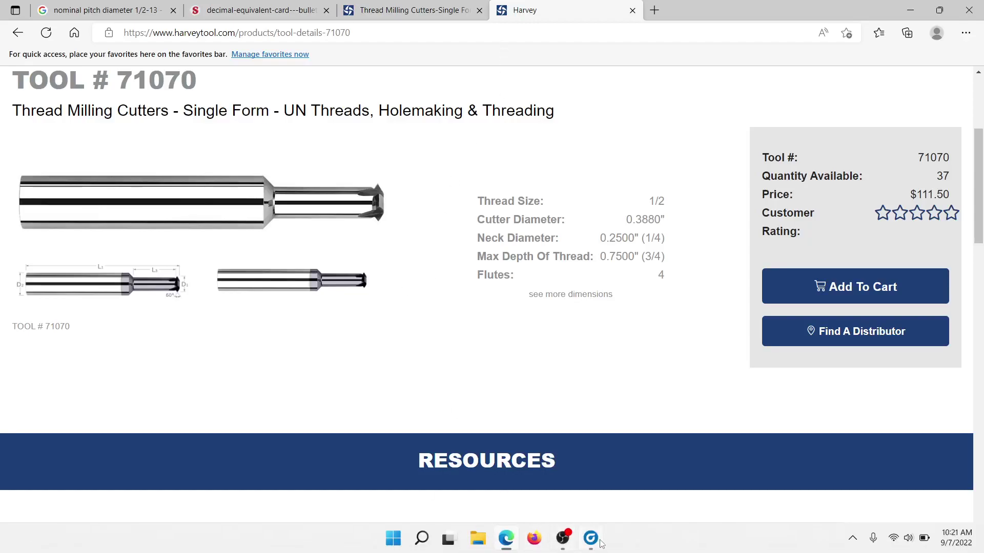
click(596, 541)
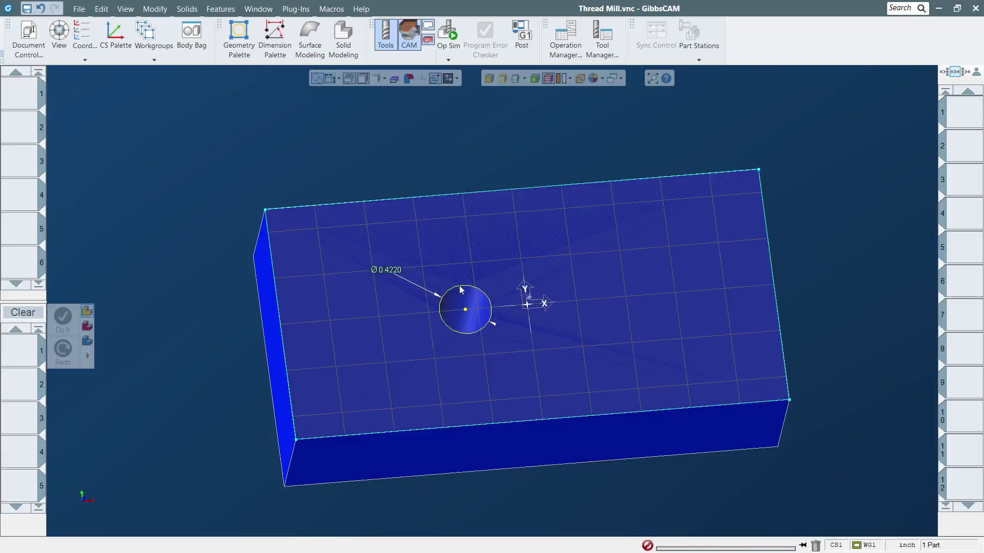
double_click(25, 104)
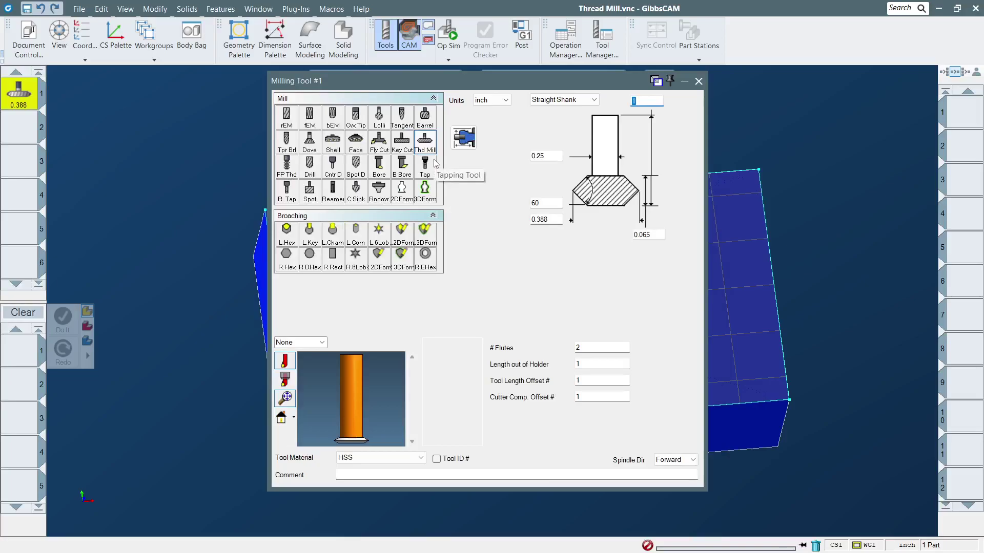
click(361, 172)
double_click(545, 155)
text(.375)
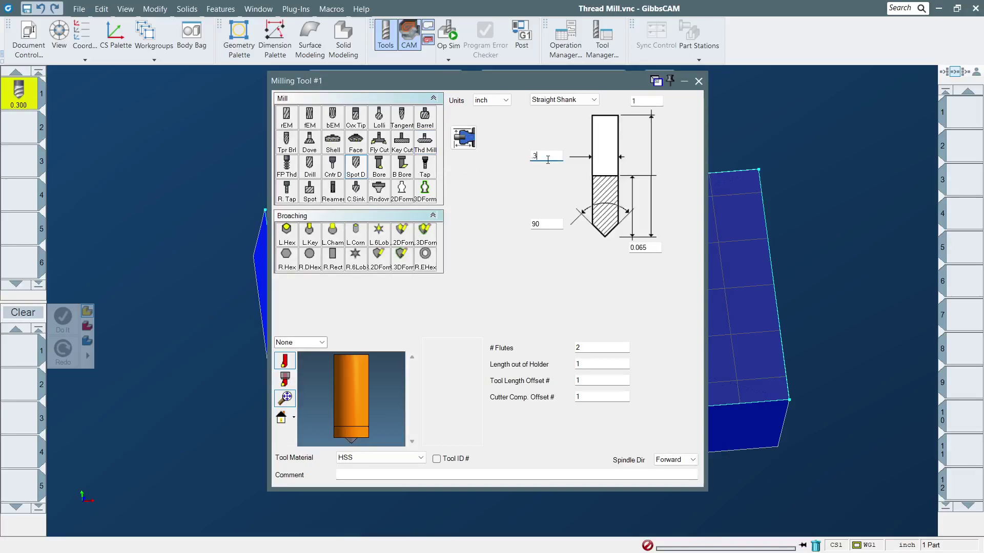
double_click(543, 222)
text(120)
double_click(655, 249)
text(.5)
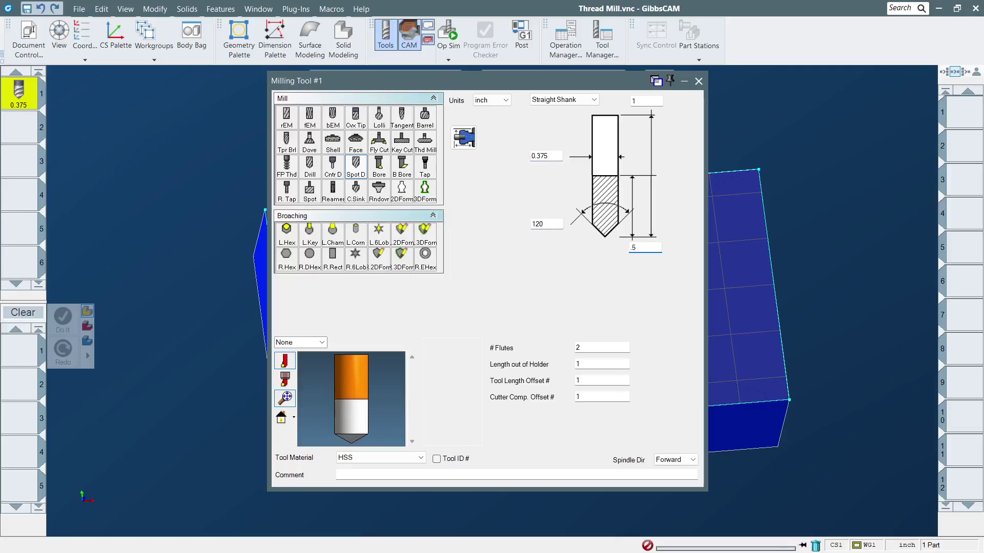
- Create tool 2 as a drill with a diameter of 0.422 inch
click(18, 126)
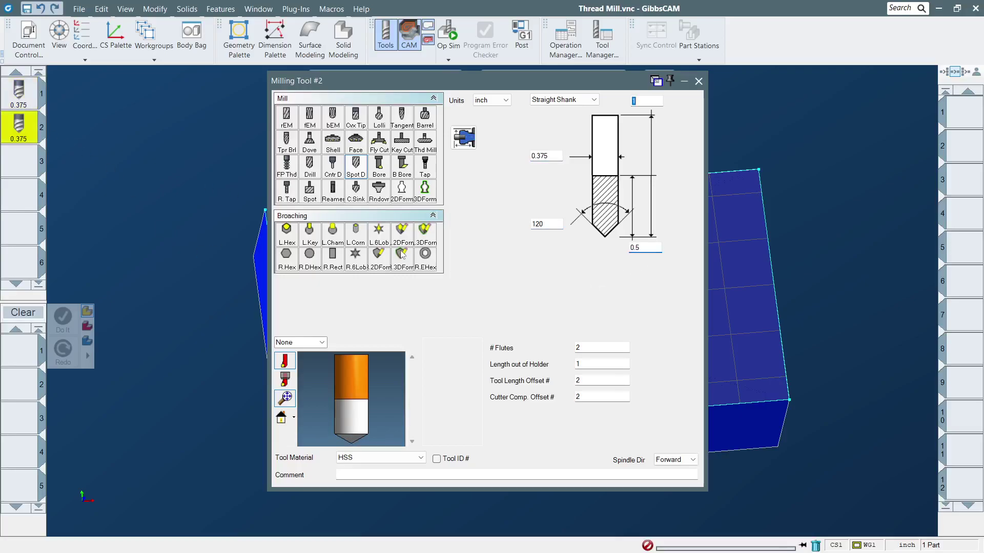
click(309, 167)
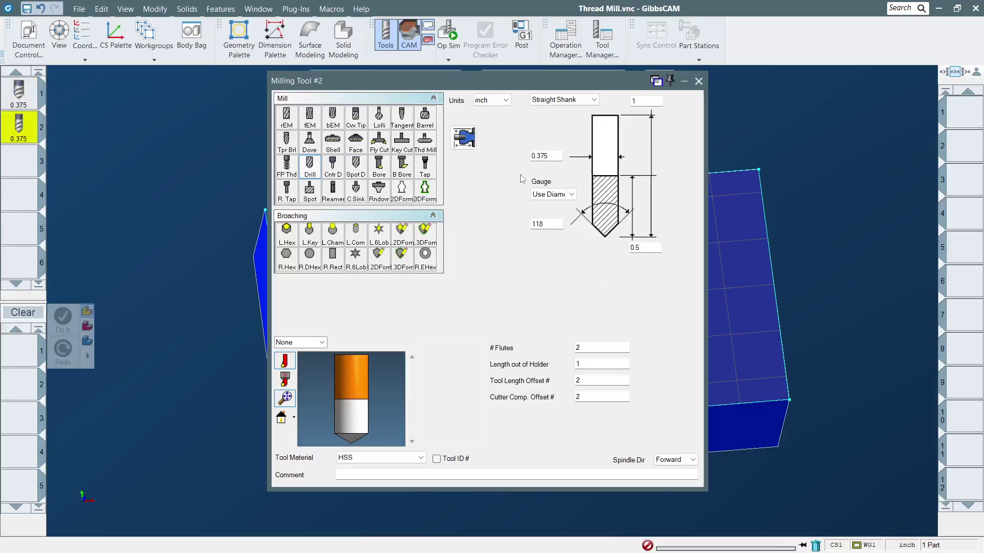
click(550, 156)
text(.422)
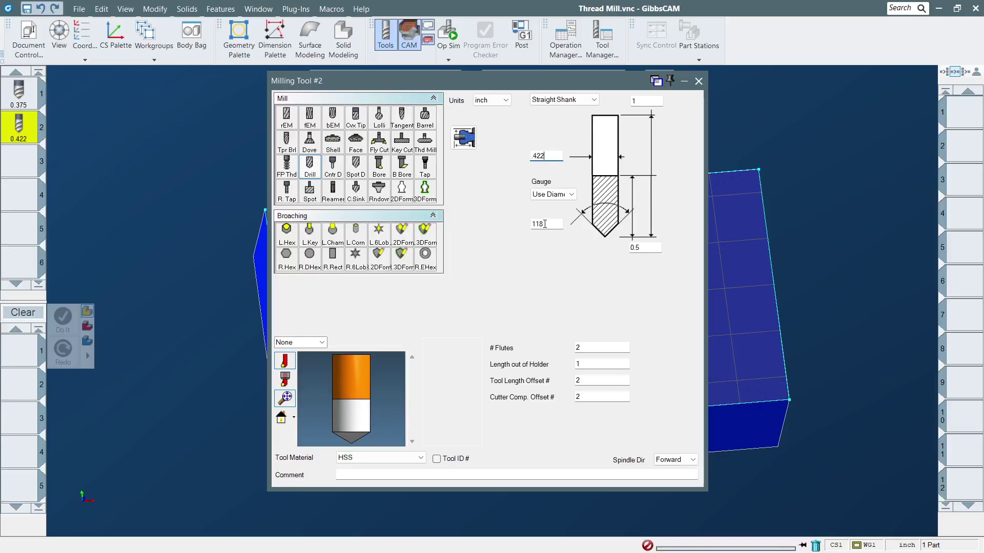
- Create tool 3 as a single-point thread mill, check tool 71070's dimensions in the browser, and set its neck diameter to 0.25 inch in GibbsCAM
click(18, 163)
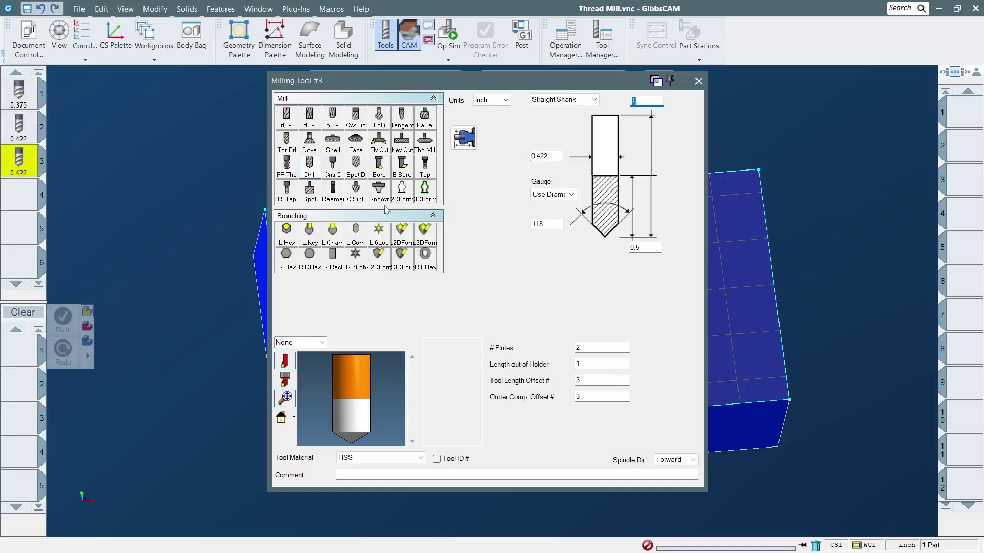
click(429, 146)
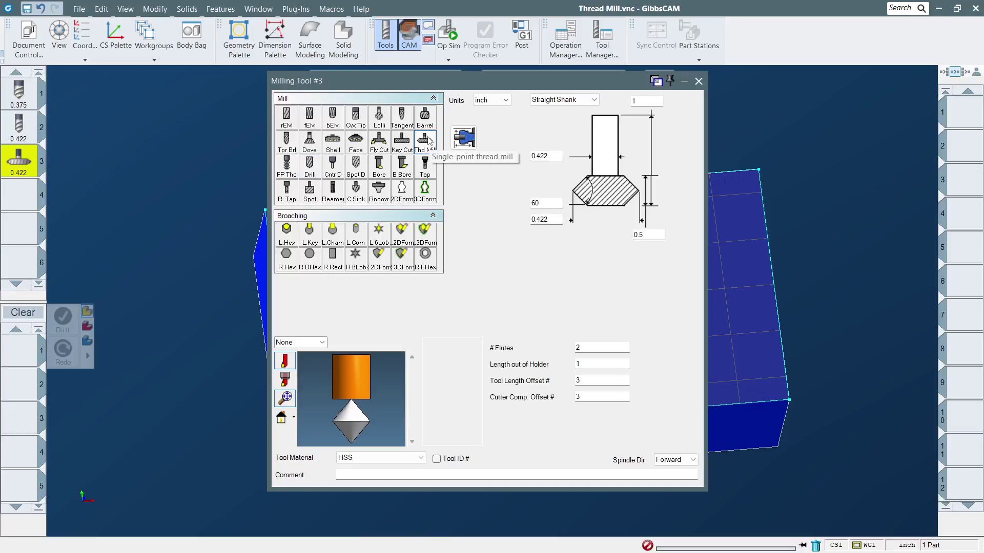
double_click(555, 156)
click(506, 546)
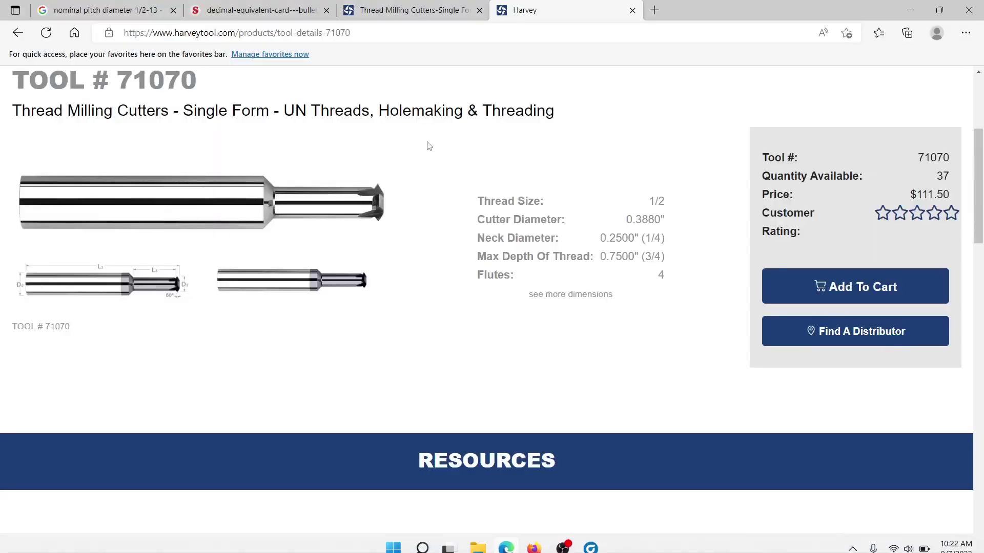
double_click(623, 240)
click(648, 220)
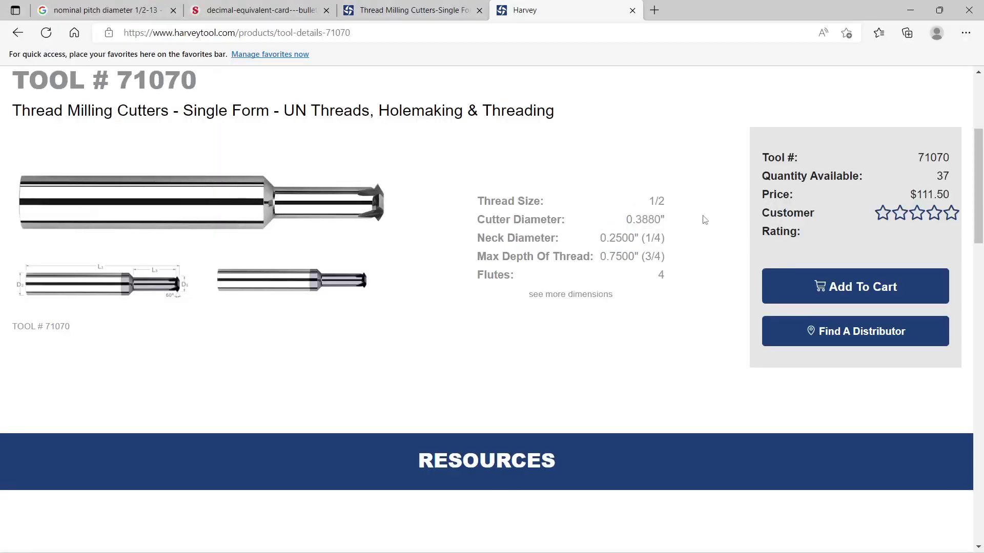
double_click(648, 220)
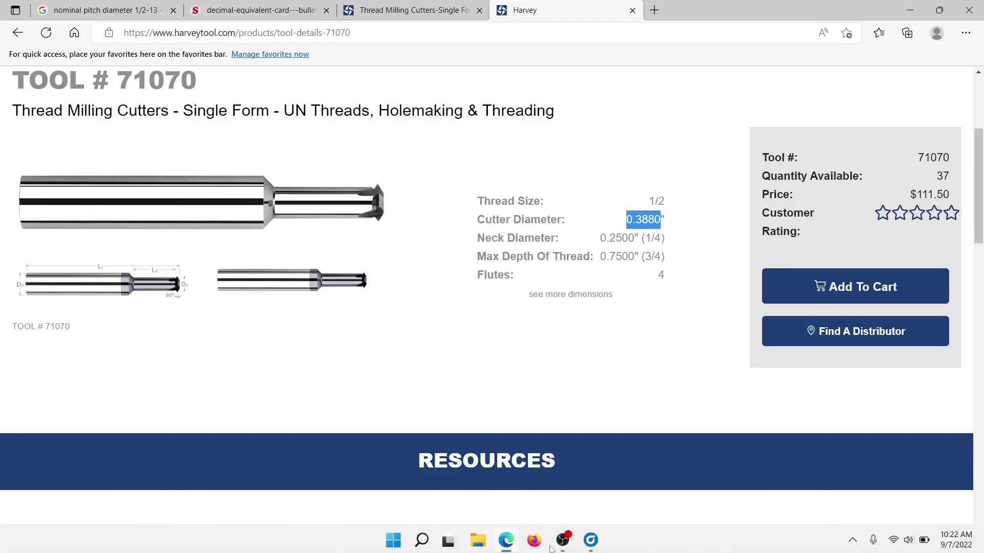
click(591, 538)
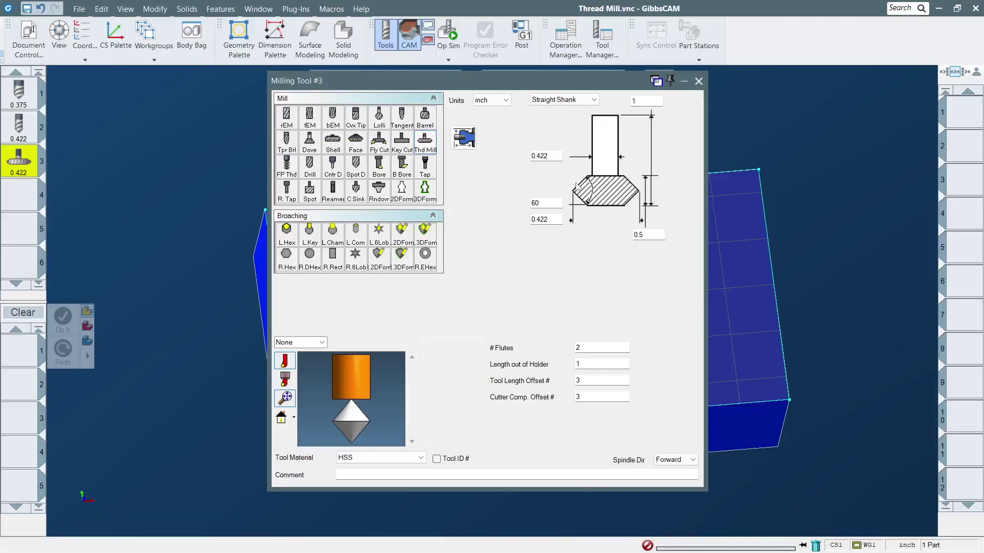
text(.25)
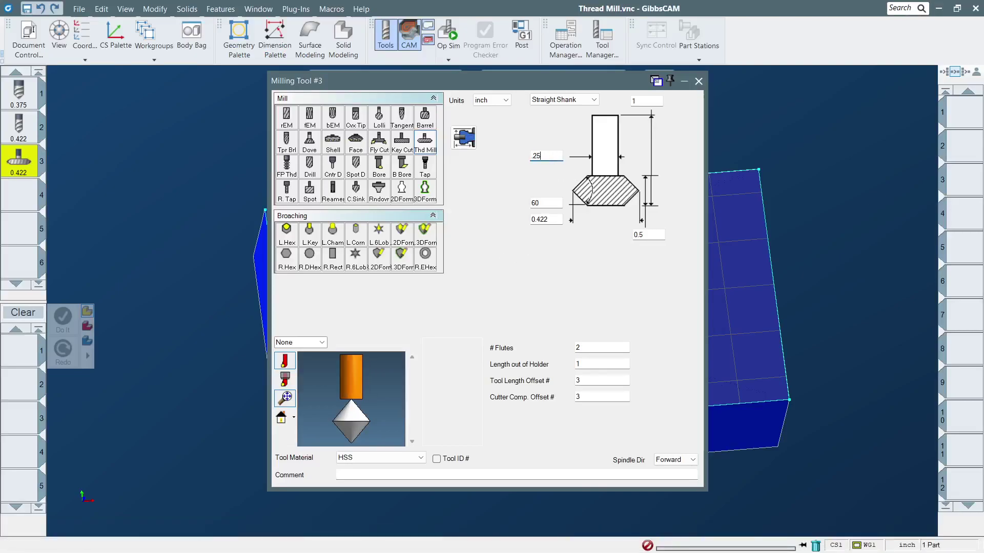
- Set tool 3's cutter diameter to 0.388 inch and check the included angle on tool 71070's web page before returning to GibbsCAM
key(Tab)
text(.388)
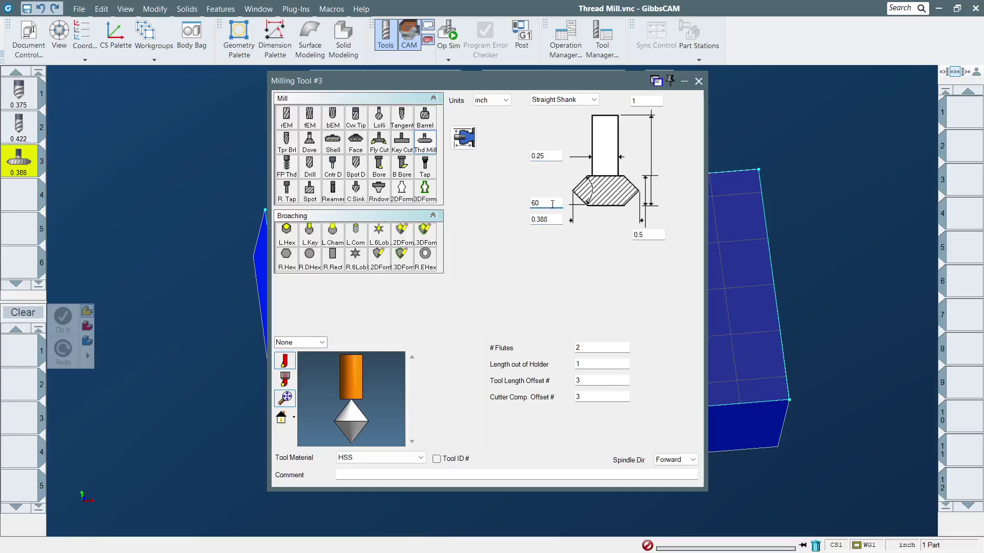
mouse_move(603, 550)
click(506, 540)
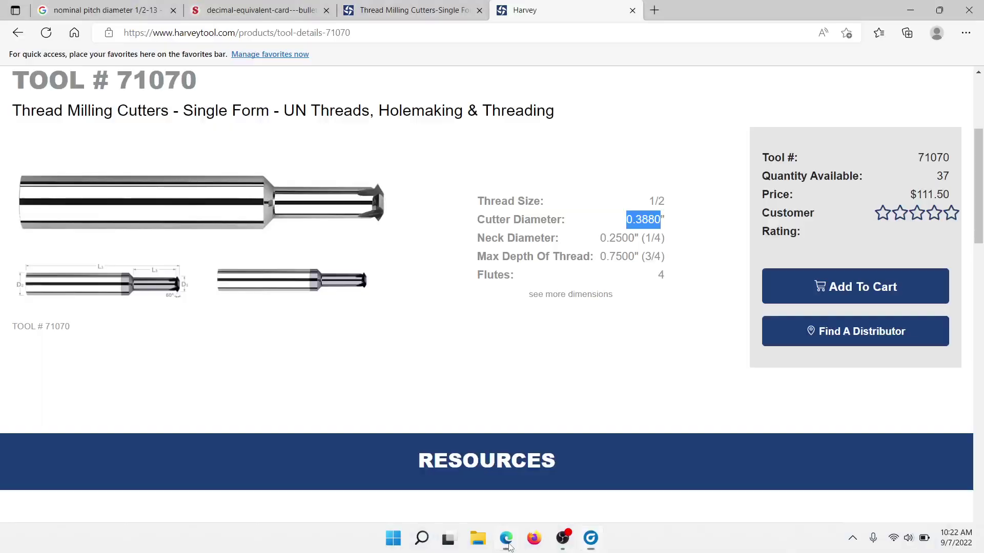
scroll(609, 325, down, 4)
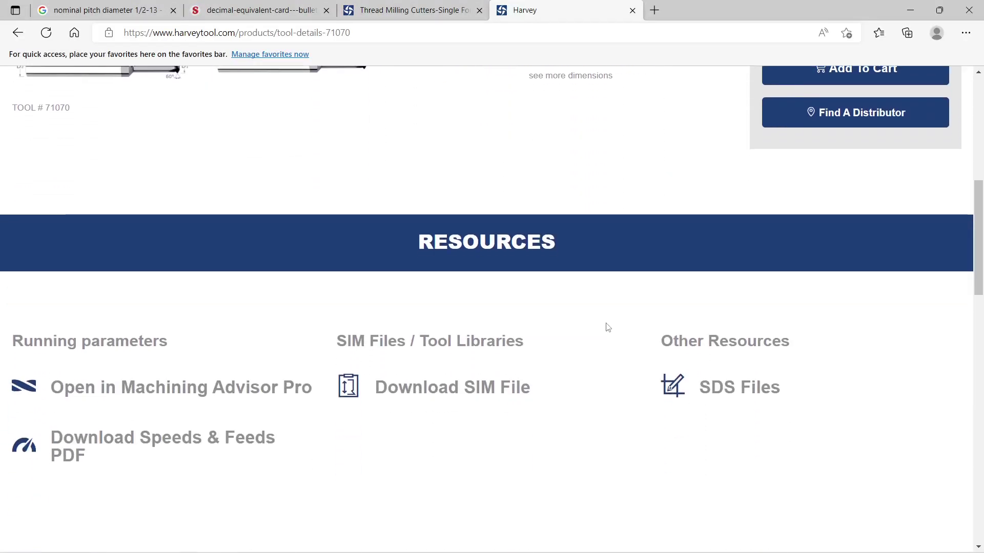
scroll(595, 336, up, 3)
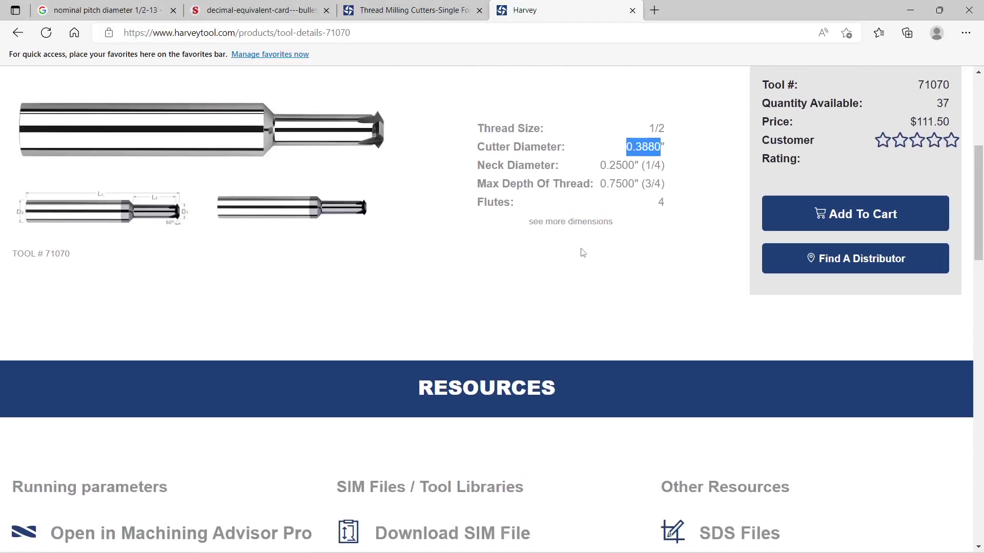
click(585, 222)
drag(325, 251, 326, 252)
double_click(452, 256)
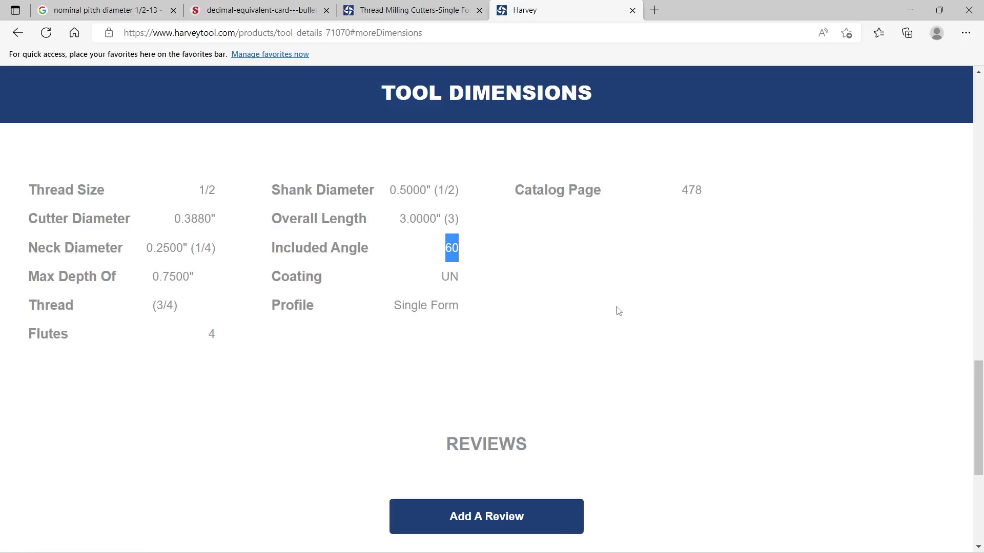
click(599, 545)
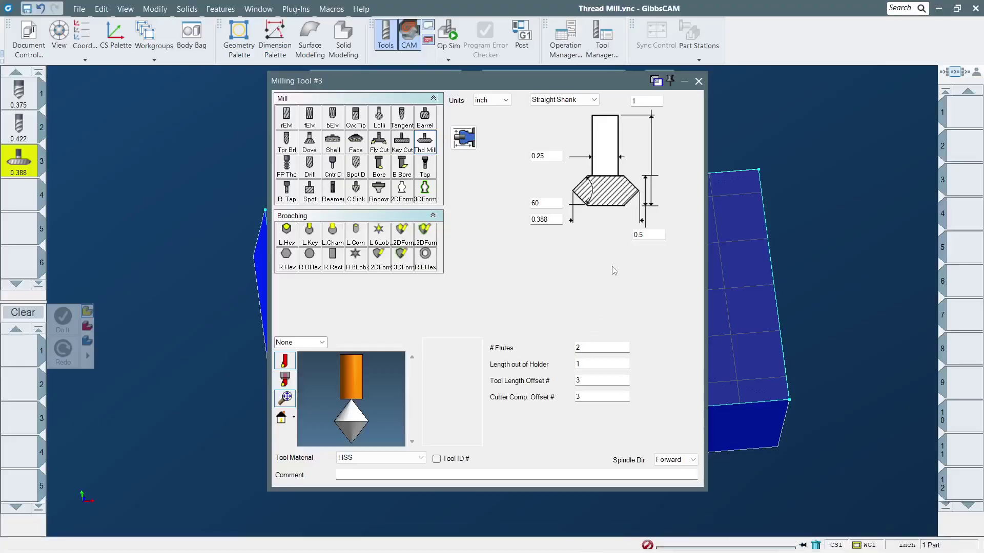
- Recheck the cutting head on tool 71070's web page, set tool 3's cutting-head height to 0.065 inch in GibbsCAM and close the tool definition
click(646, 238)
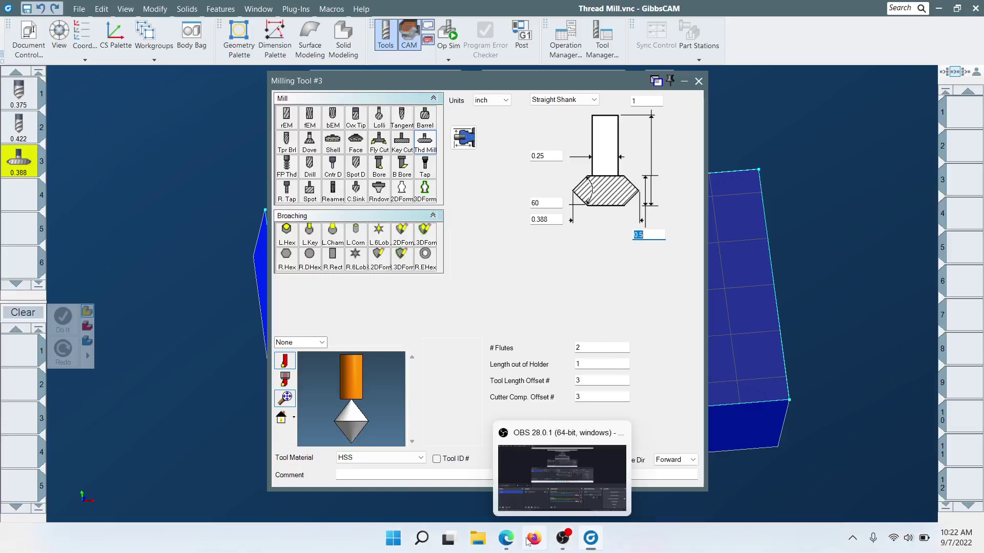
click(512, 532)
click(513, 304)
scroll(505, 308, up, 10)
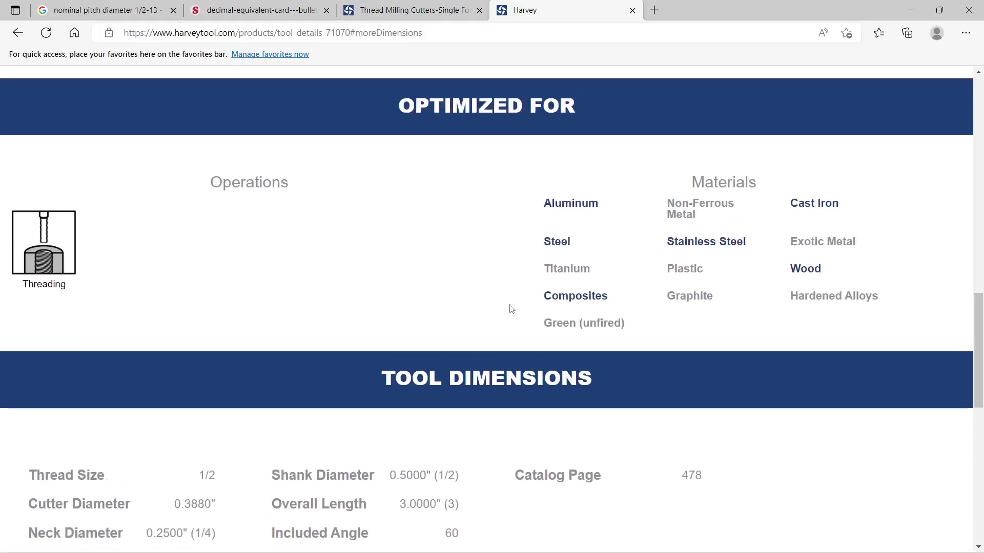
scroll(498, 310, up, 8)
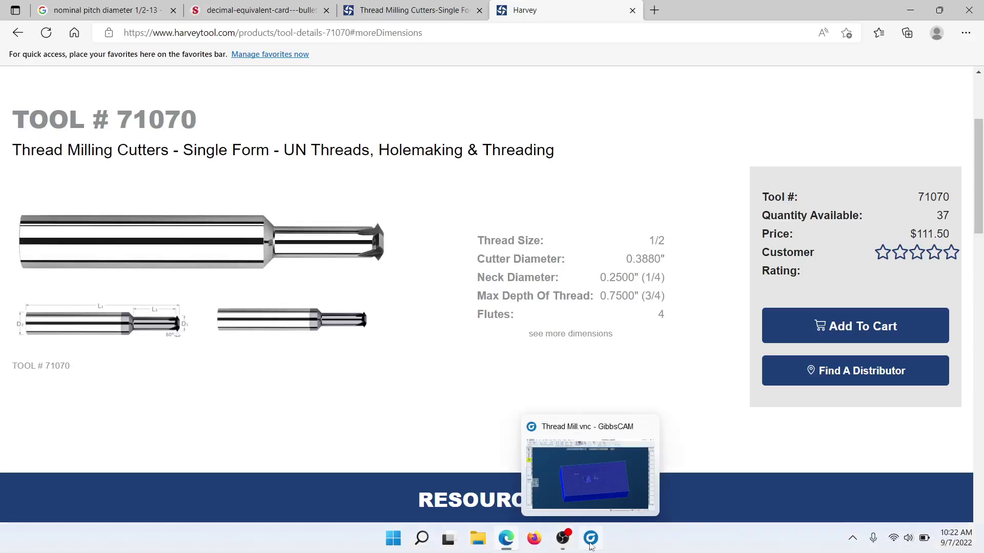
click(590, 546)
double_click(651, 234)
text(.065)
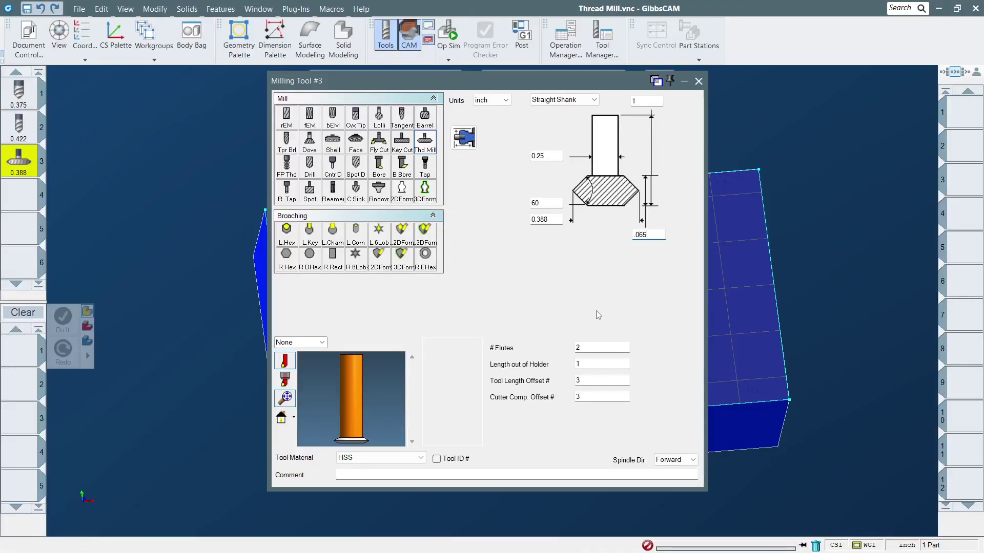
drag(311, 420, 368, 464)
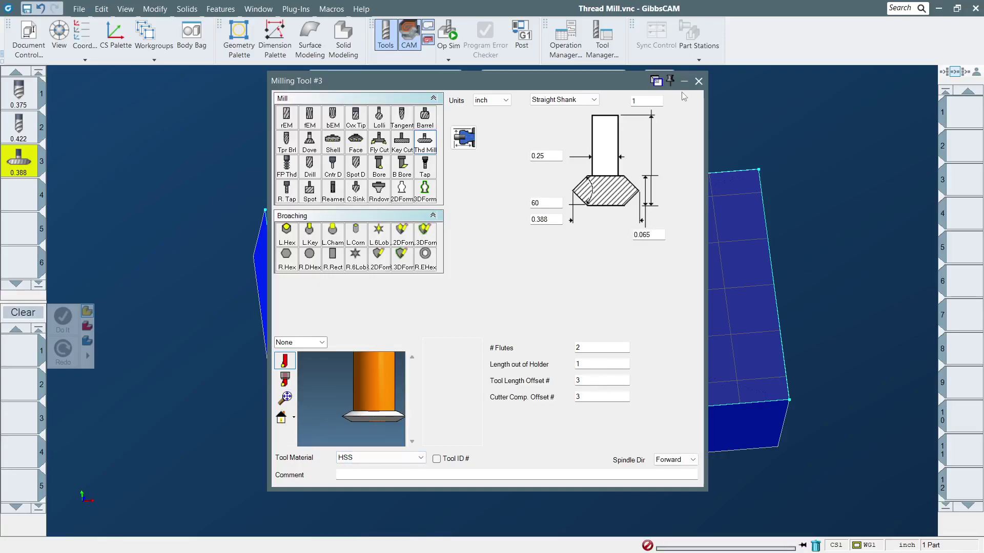
click(698, 81)
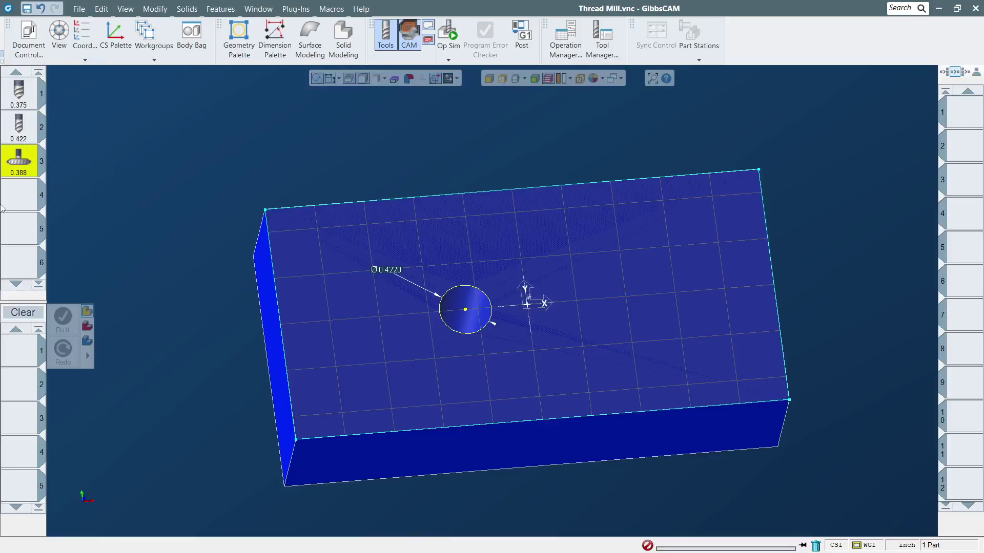
- Add a Holes process with tool 1 and set its spot diameter to 0.37 inch
click(28, 201)
drag(15, 83, 21, 351)
click(82, 281)
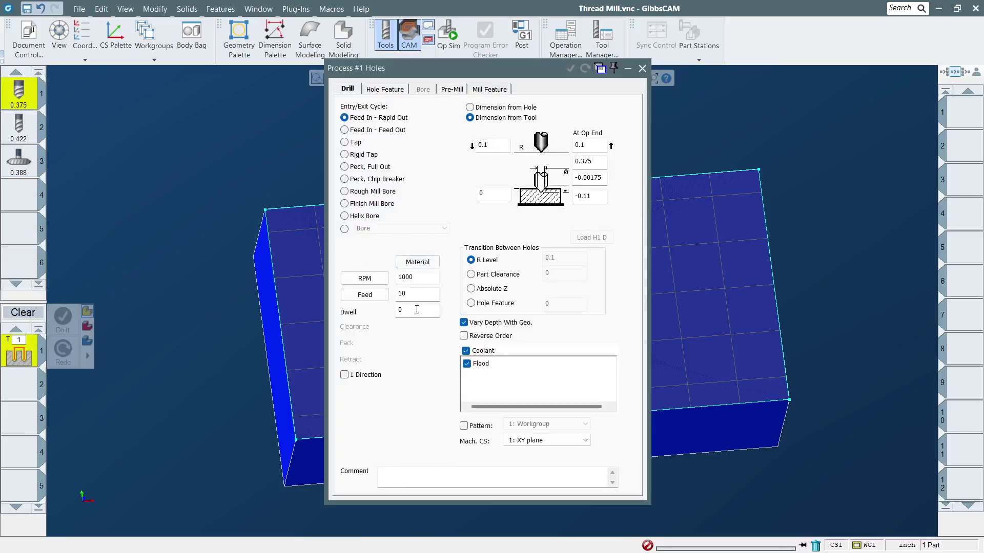
click(590, 162)
text(.37)
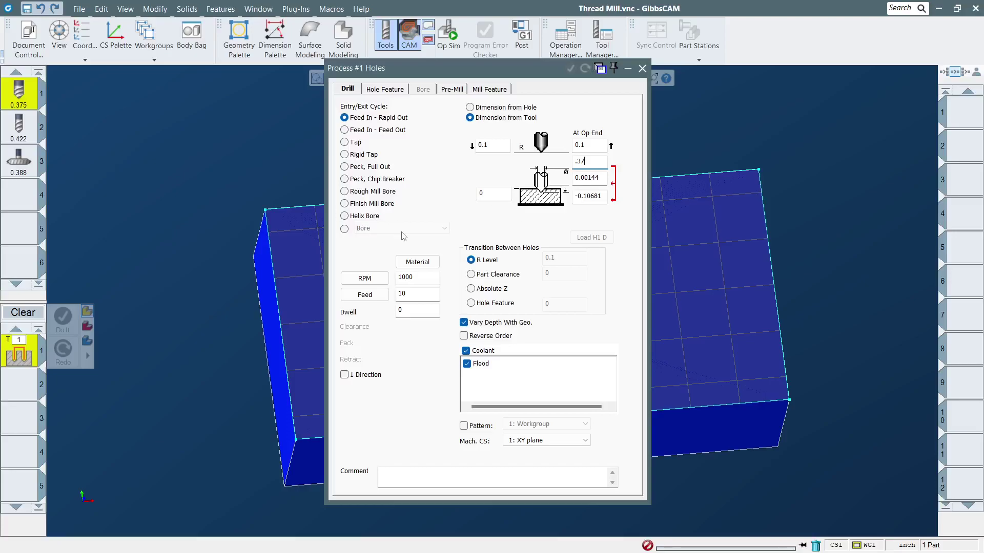
- Add a Holes process with tool 2 using Peck, Full Out and a full-diameter depth of -1, and generate both drilling operations
drag(28, 135, 20, 389)
click(82, 320)
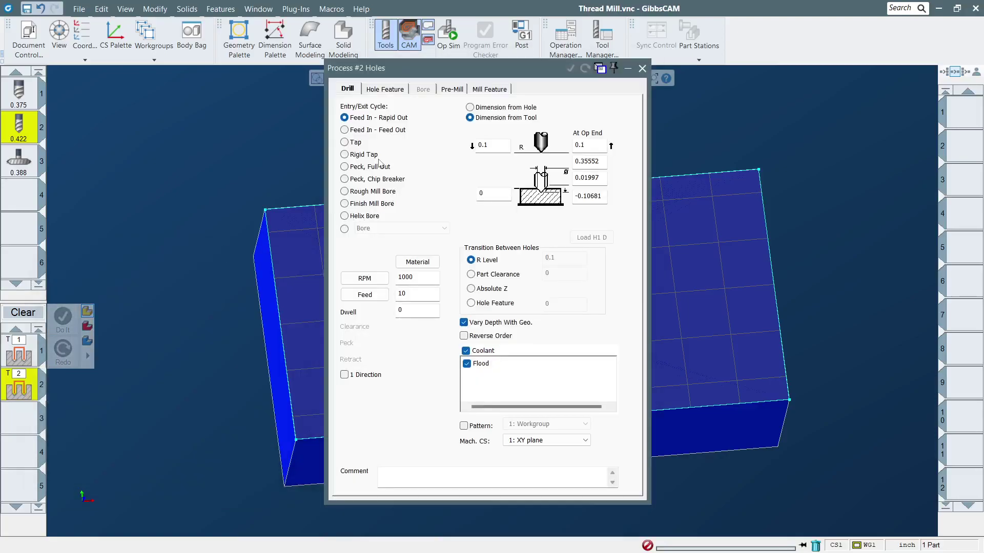
click(372, 167)
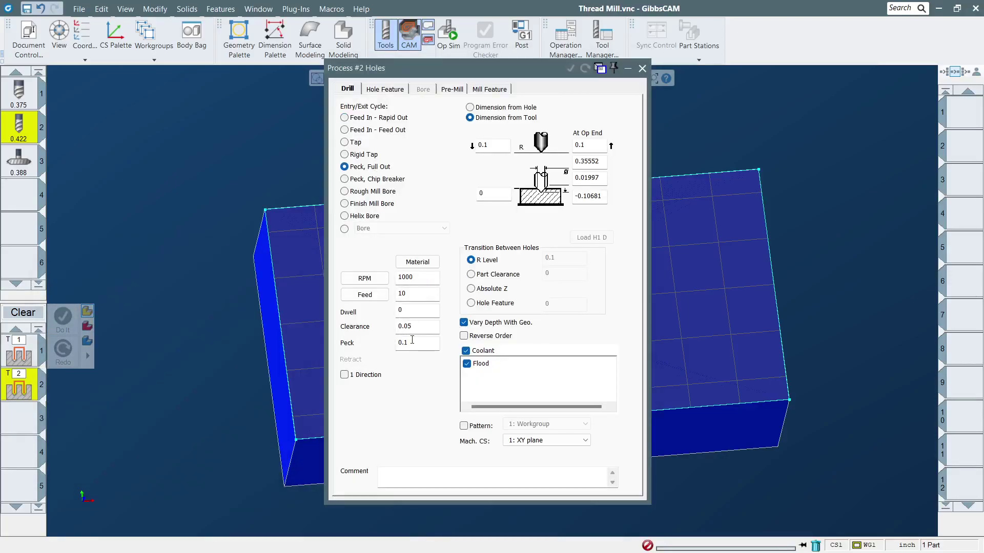
click(600, 184)
text(-1.)
drag(506, 60, 259, 102)
key(Return)
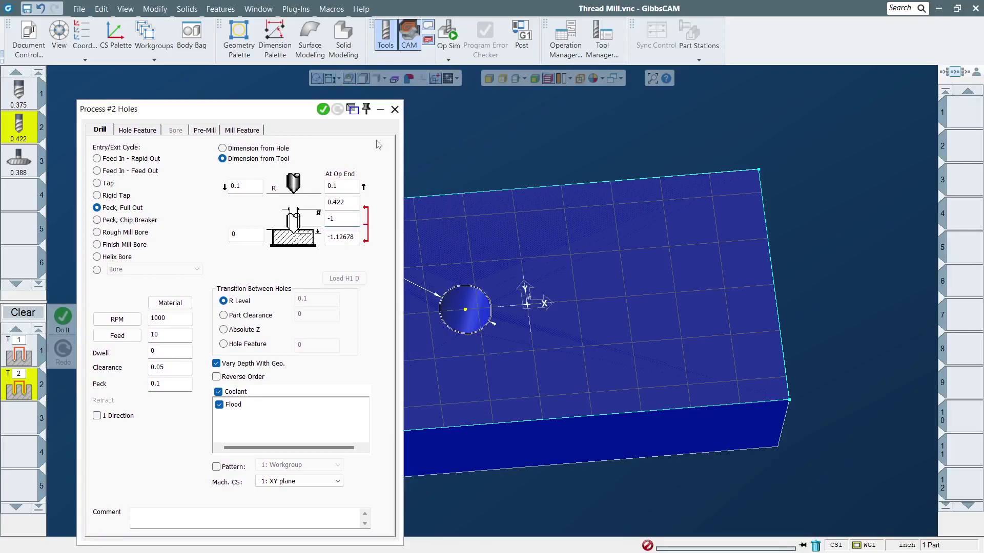
click(394, 109)
- Run the Op Sim rendering of the two drilling operations, inspect the drilled hole and close the simulation
click(458, 45)
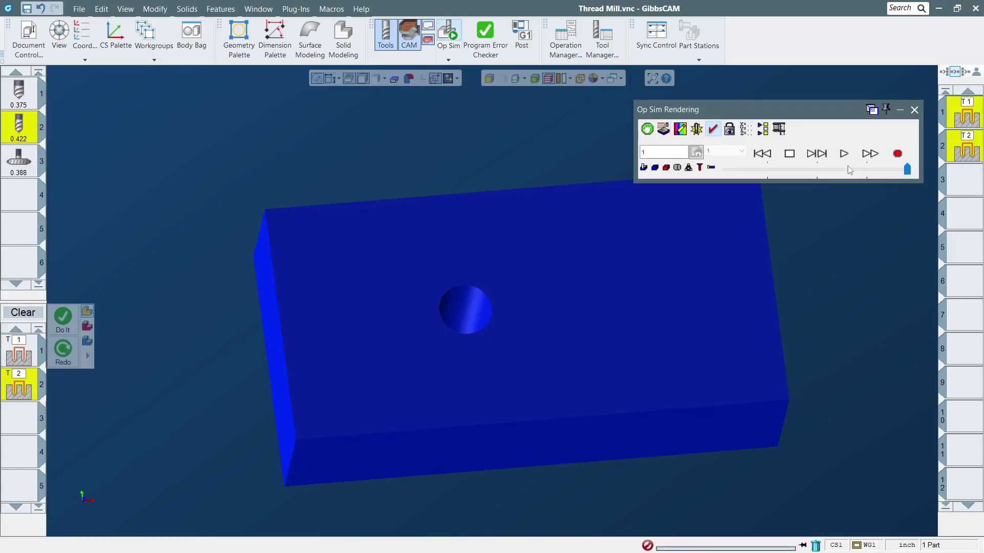
click(843, 154)
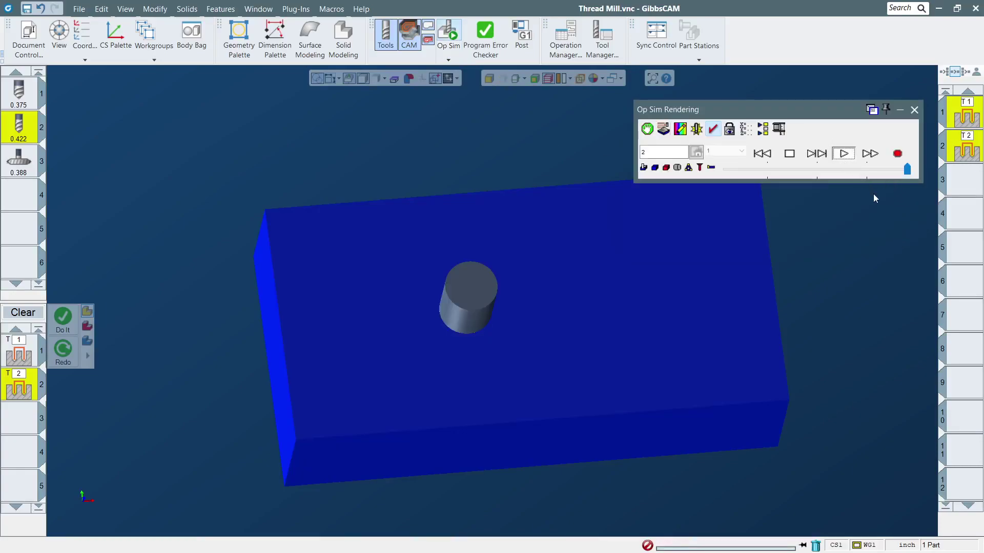
middle_drag(545, 312, 488, 399)
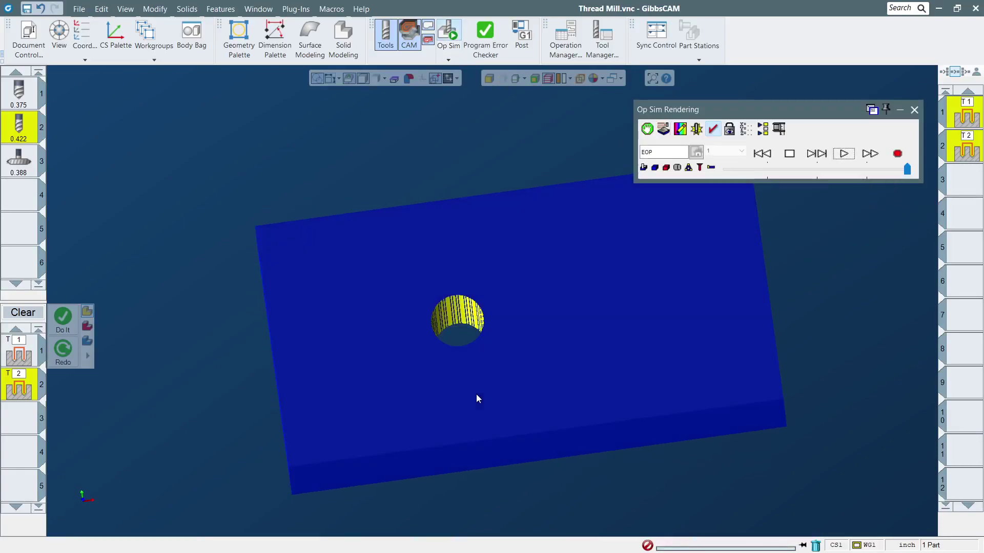
click(914, 110)
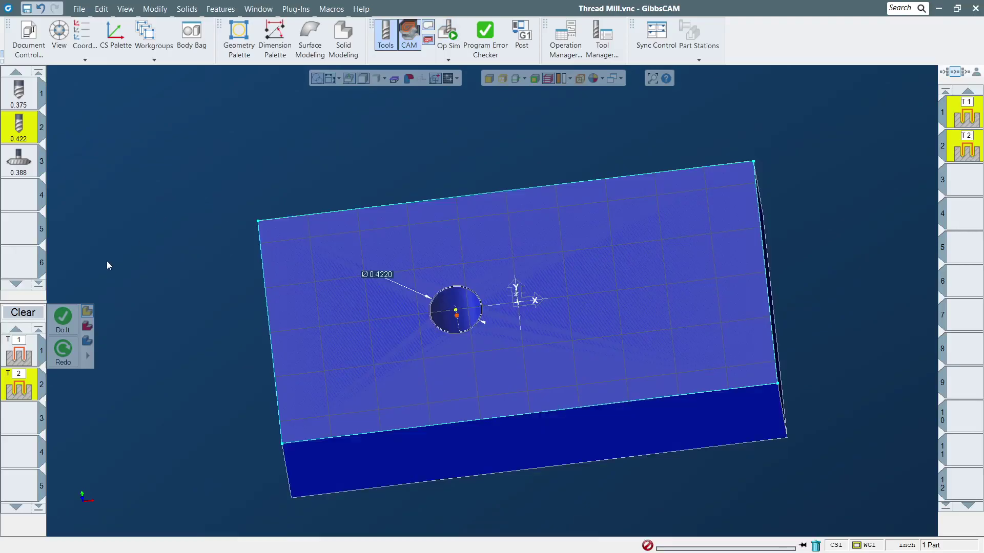
- Clear the process list and add a Thread process for the hole with tool 3
click(23, 312)
click(24, 221)
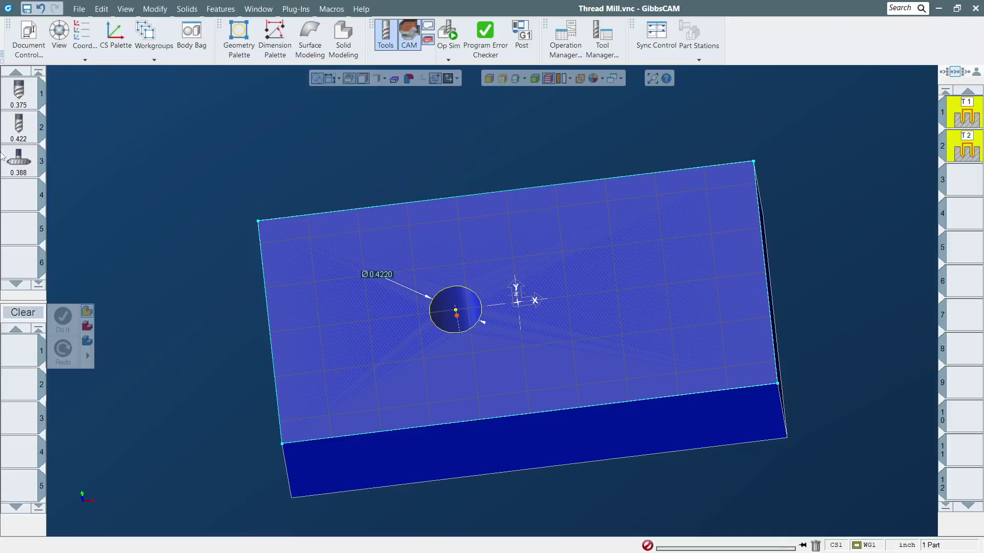
drag(19, 180, 19, 351)
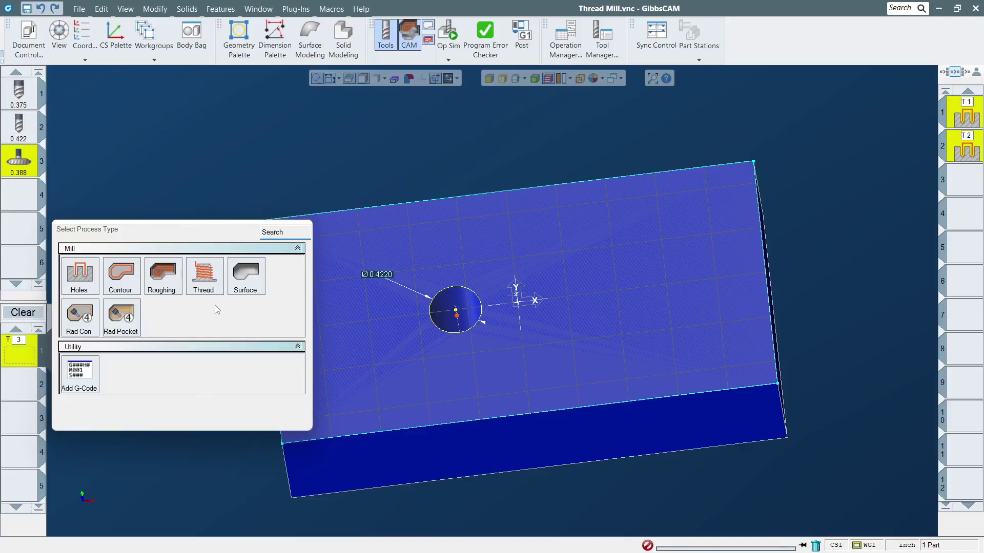
click(207, 284)
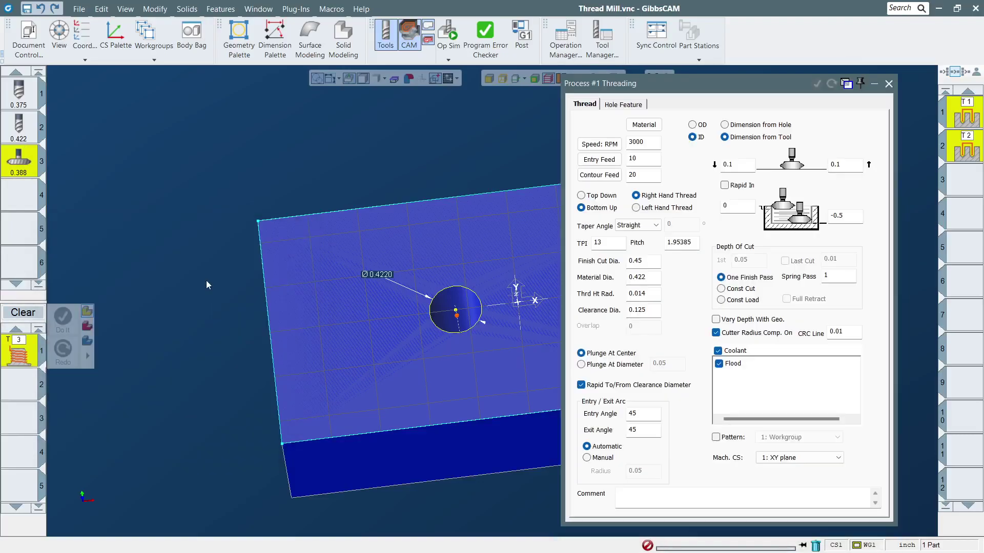
drag(787, 84, 345, 99)
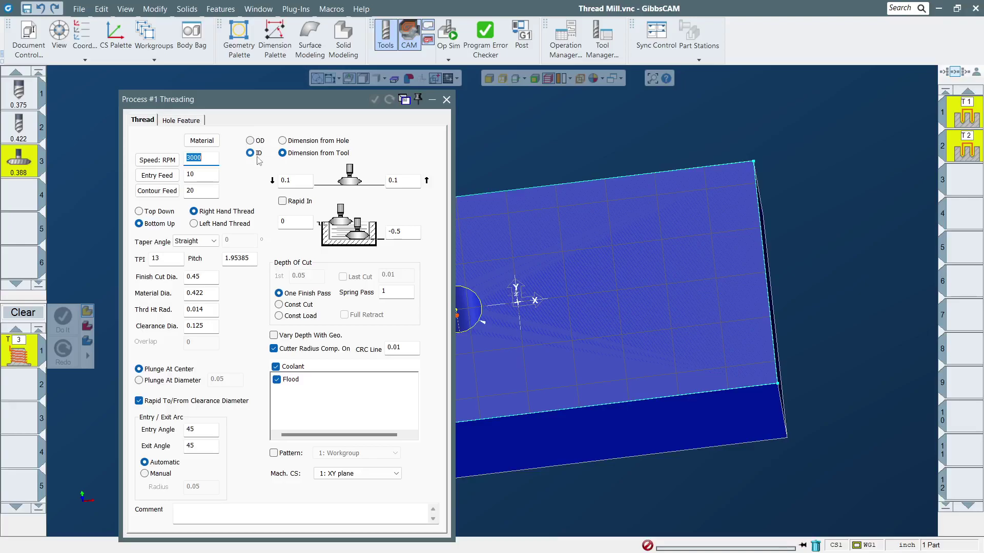
scroll(472, 318, down, 2)
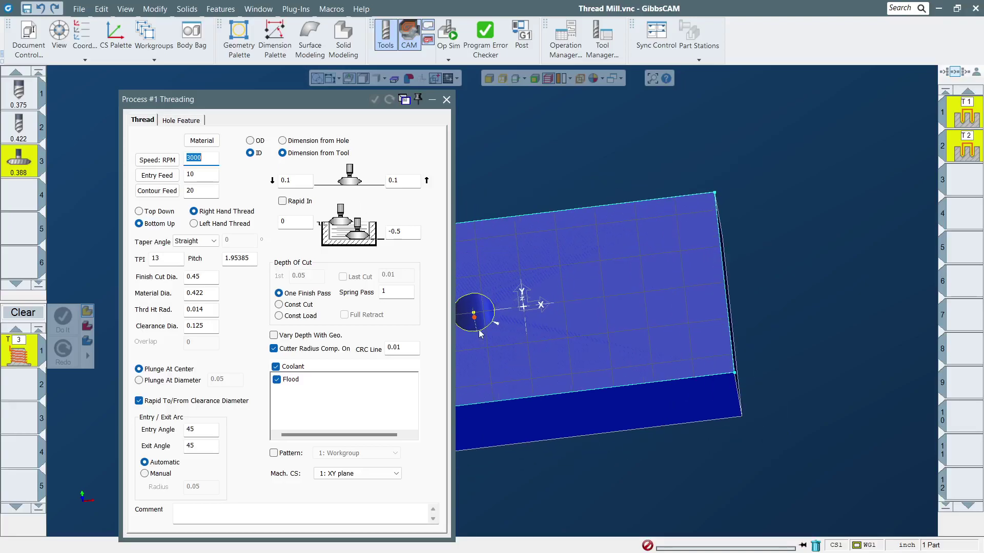
click(243, 155)
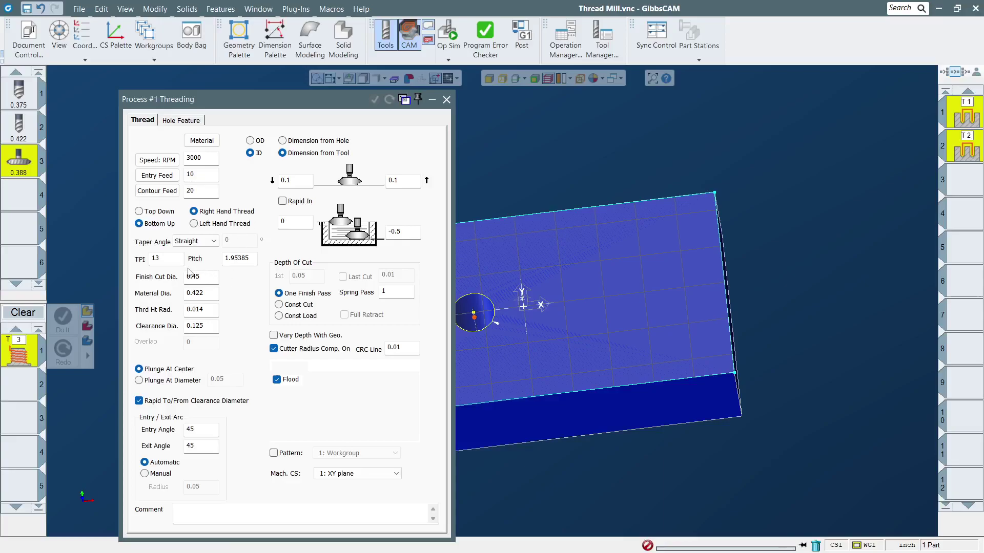
- Try trial thread values in the threading process, including 20 threads per inch and a pitch of 0.5
double_click(178, 257)
text(13)
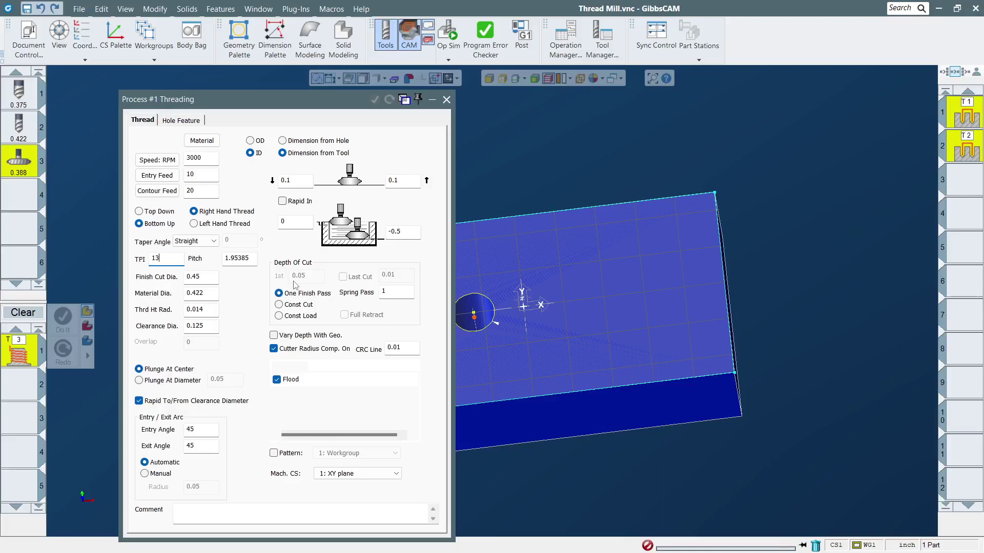
key(BackSpace)
text(20)
key(Tab)
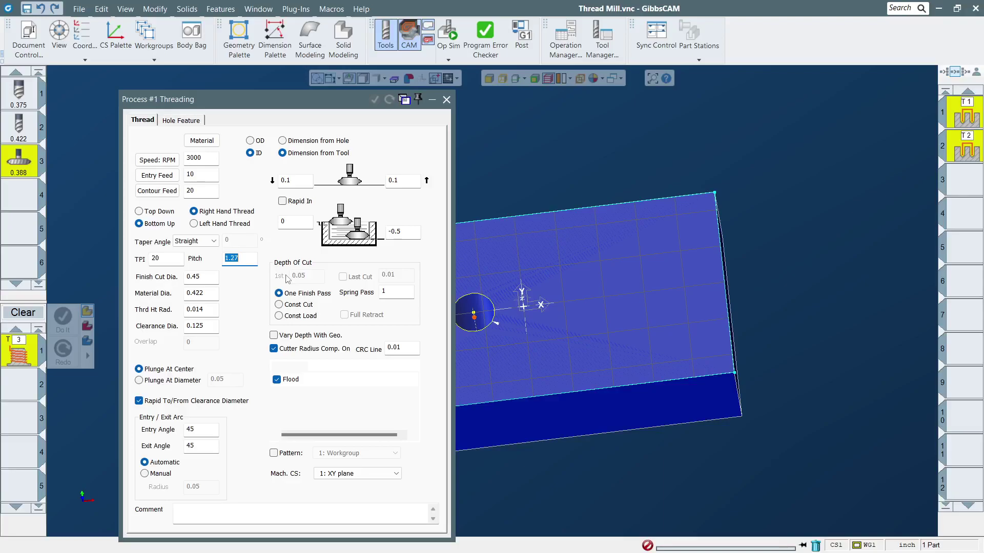
text(.5)
double_click(238, 257)
double_click(176, 263)
text(2)
- Set the thread to 13 TPI and review the finish cut, material and clearance diameters and the thread height
double_click(179, 260)
text(13)
double_click(209, 275)
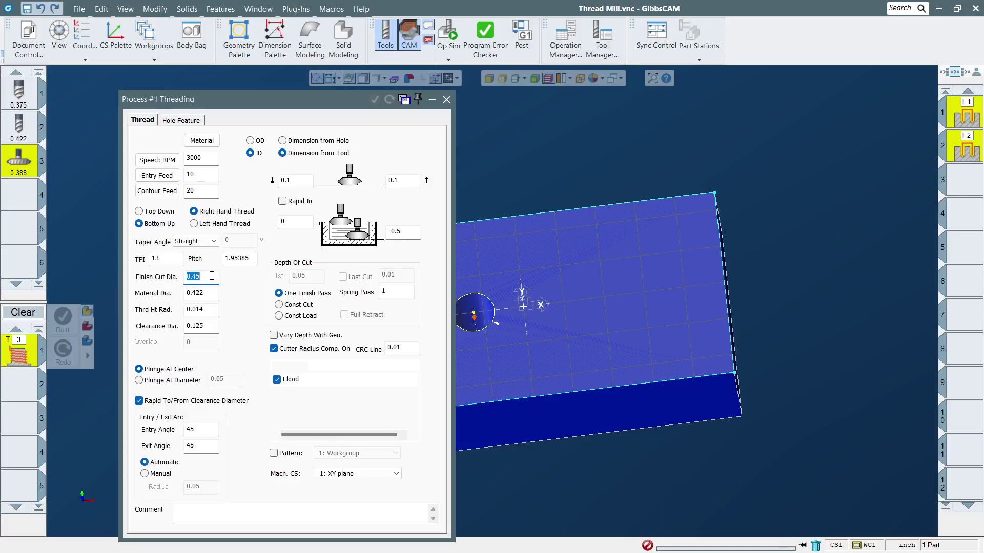
click(206, 294)
key(Tab)
click(215, 330)
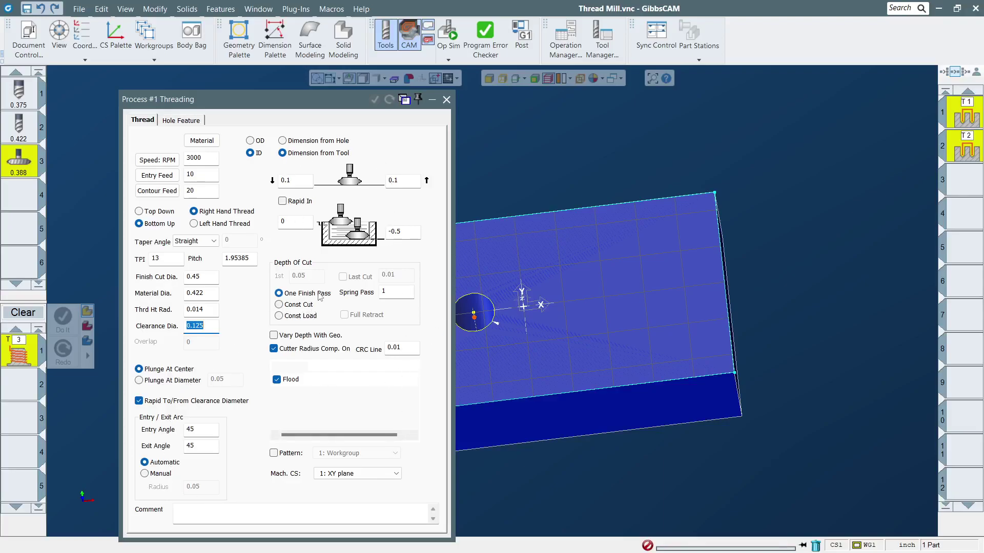
- Compare the depth-of-cut modes, keep One Finish Pass, generate the thread milling operation on the hole and close the process
click(306, 316)
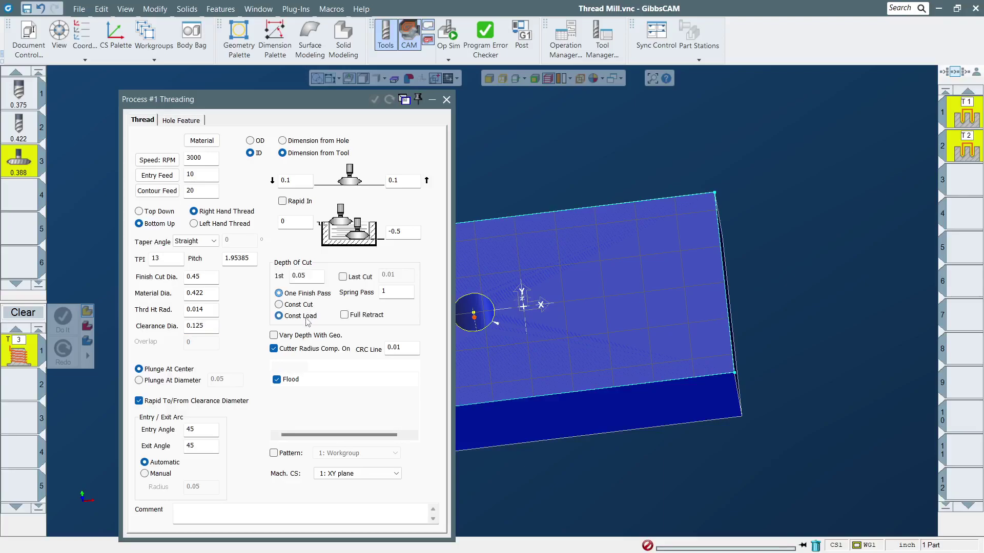
click(305, 305)
click(308, 294)
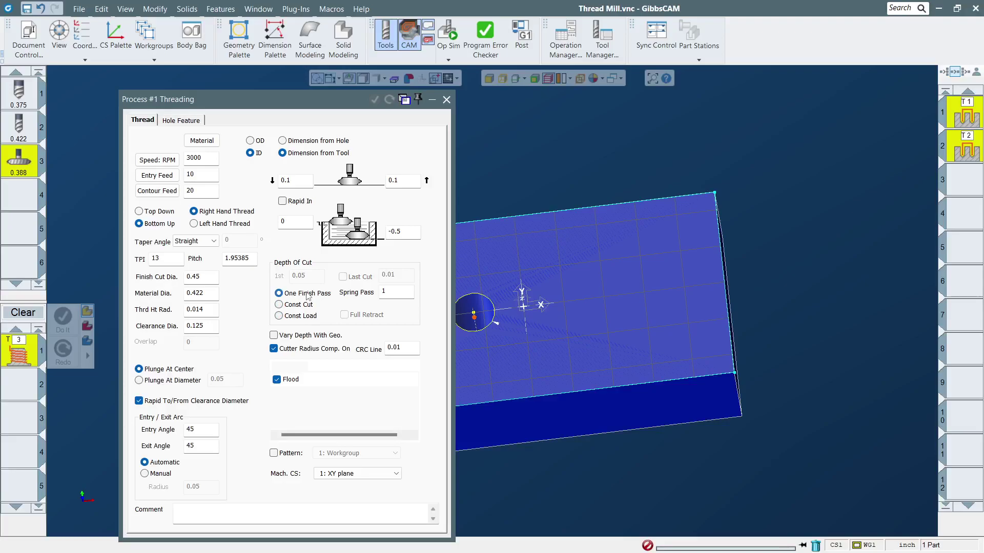
click(397, 295)
click(416, 232)
click(487, 298)
click(374, 102)
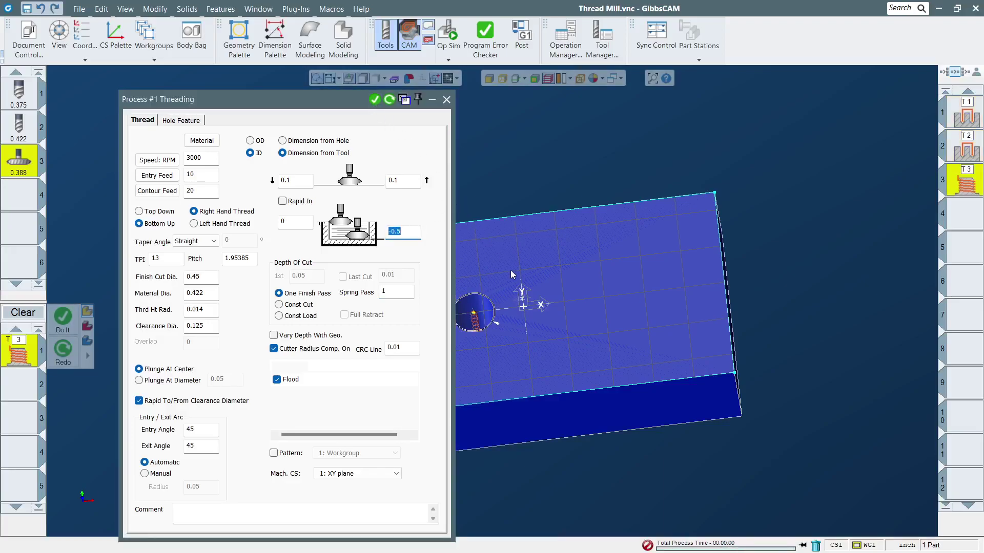
click(446, 100)
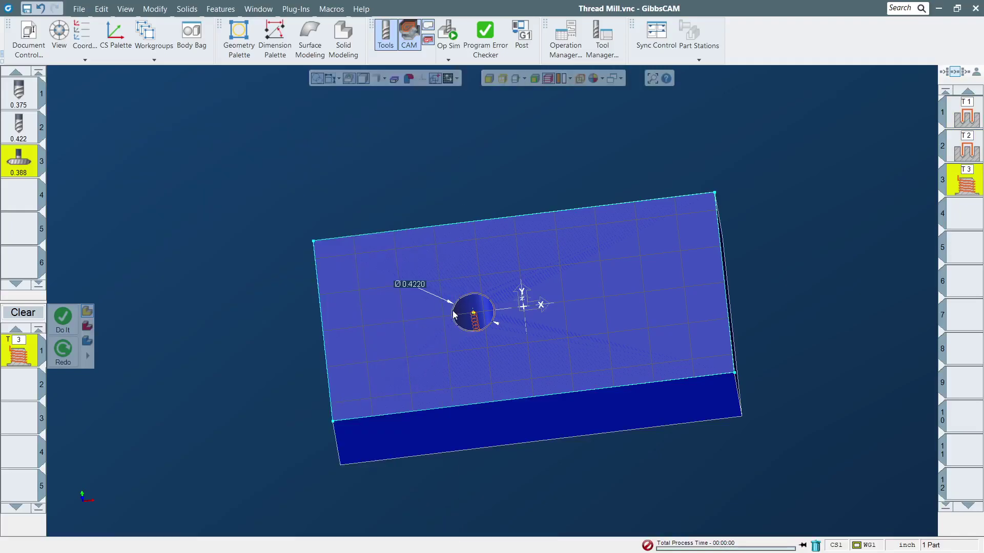
- Simulate the machining operations, inspect the milled thread inside the hole, and close the simulation
scroll(459, 316, up, 3)
middle_drag(459, 314, 496, 340)
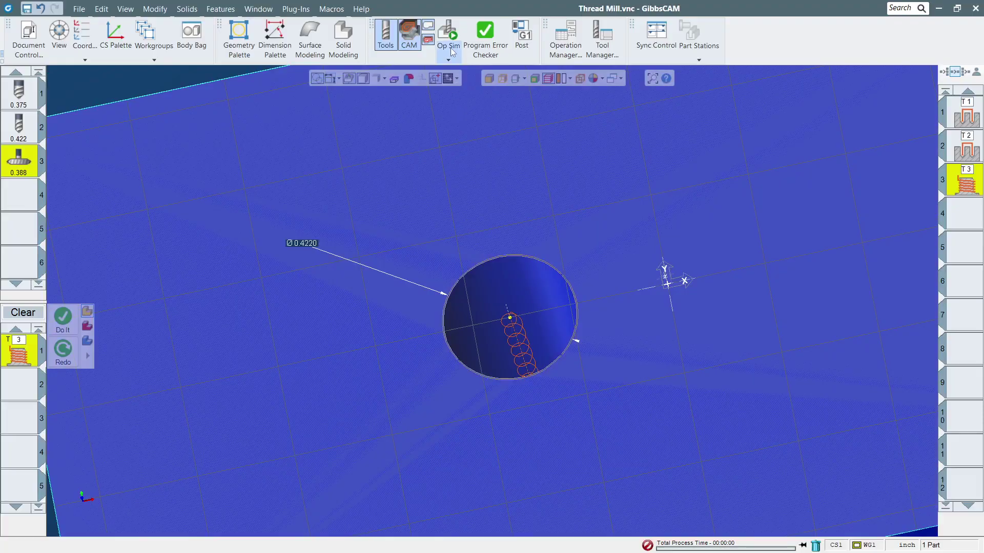
click(449, 33)
click(844, 154)
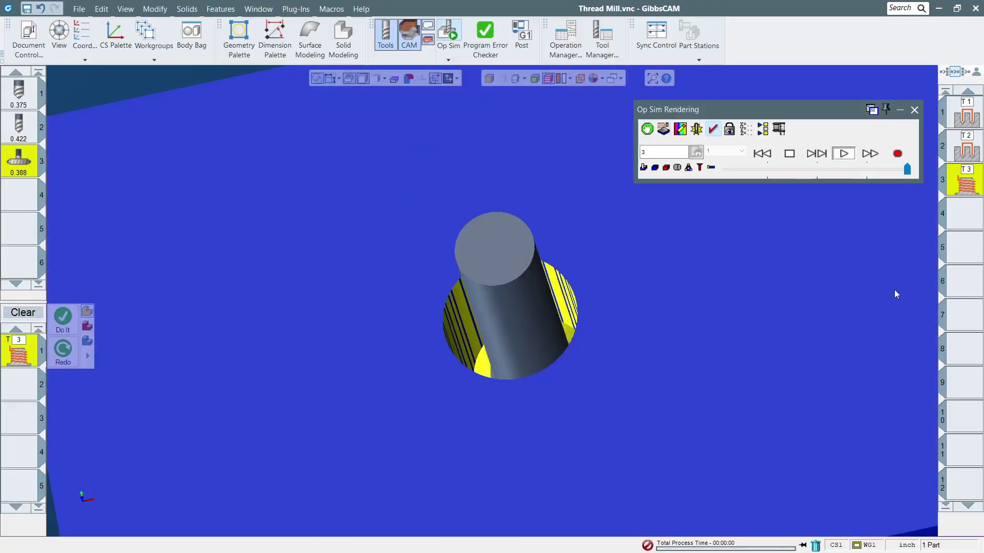
click(761, 154)
click(870, 154)
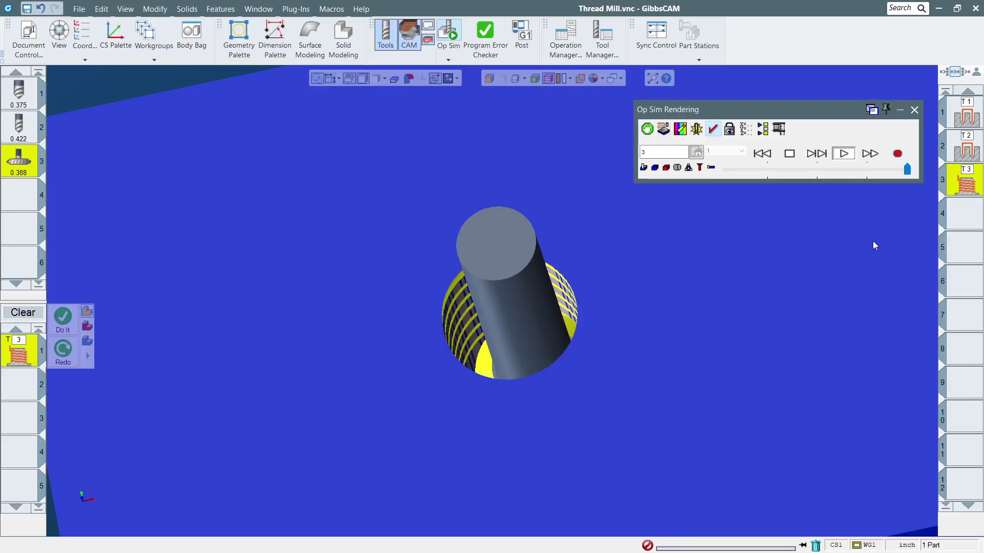
middle_drag(572, 301, 540, 324)
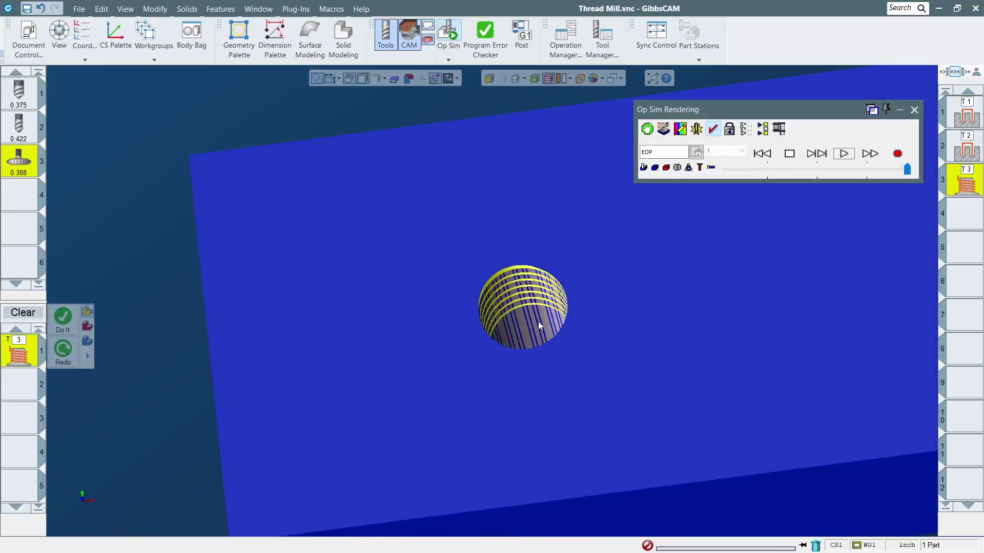
click(914, 110)
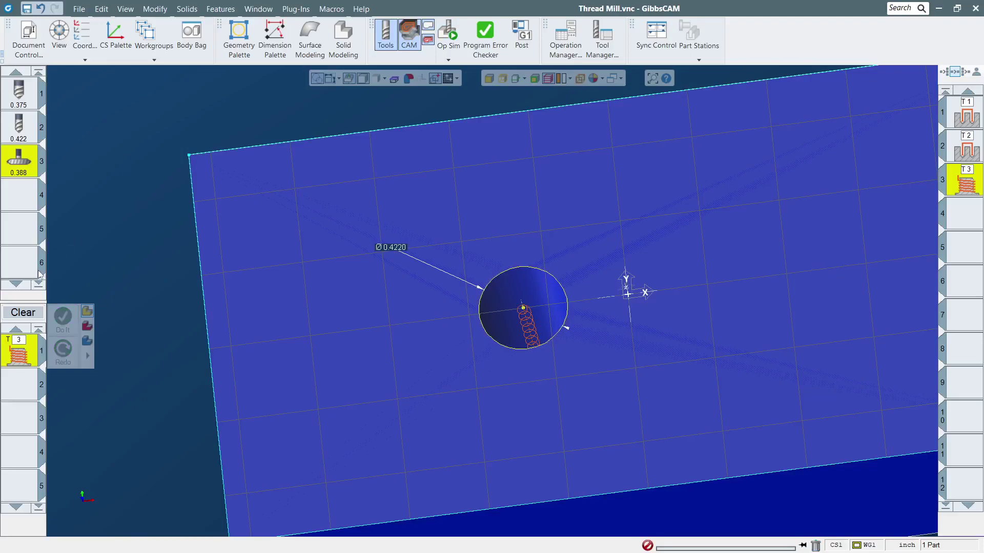
- Clear the process list and define tool 4 as a 90° countersink with 0.25 diameter, 0.125 tip length, zero tip diameter and 0.5 flute length
click(23, 312)
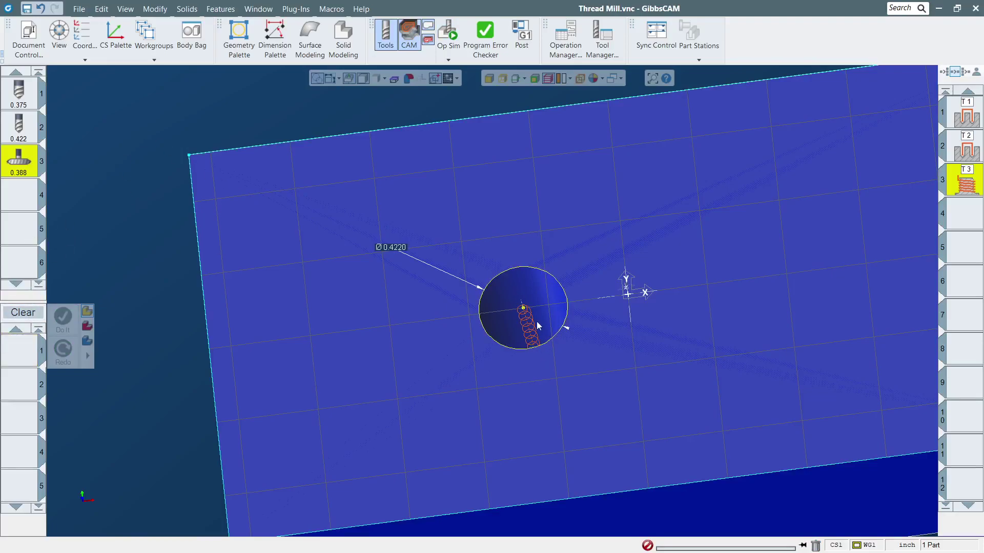
double_click(20, 160)
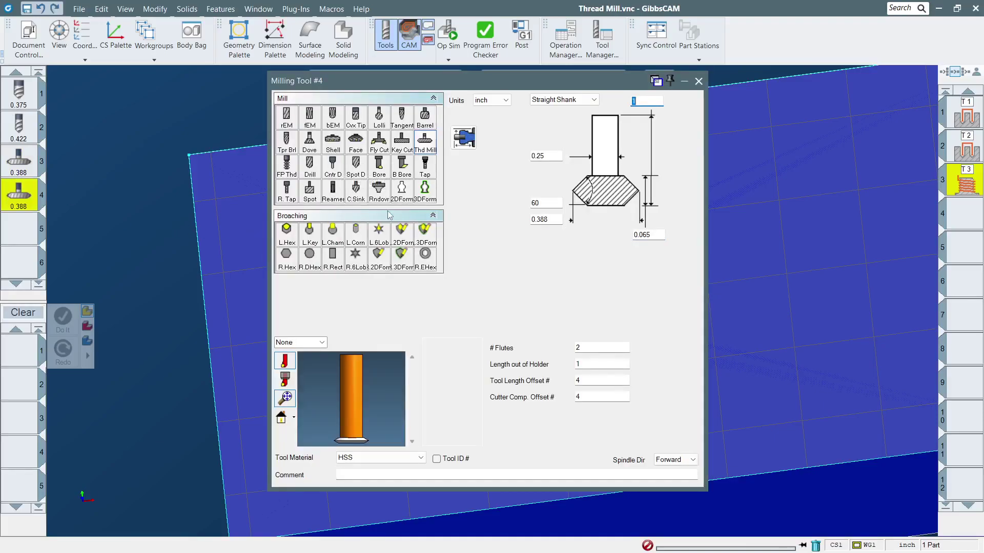
click(356, 190)
double_click(555, 191)
text(.25)
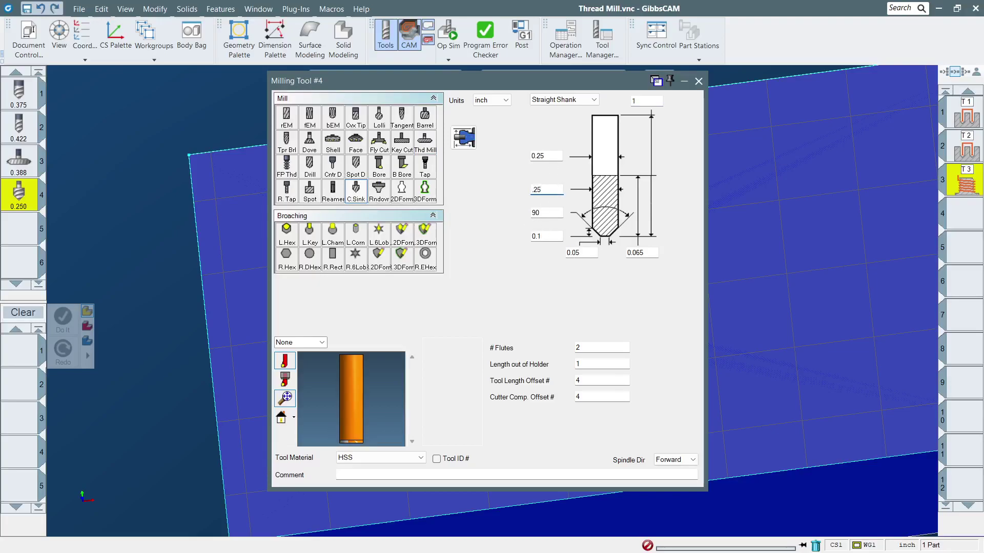
double_click(545, 236)
text(.125)
double_click(646, 252)
text(.5)
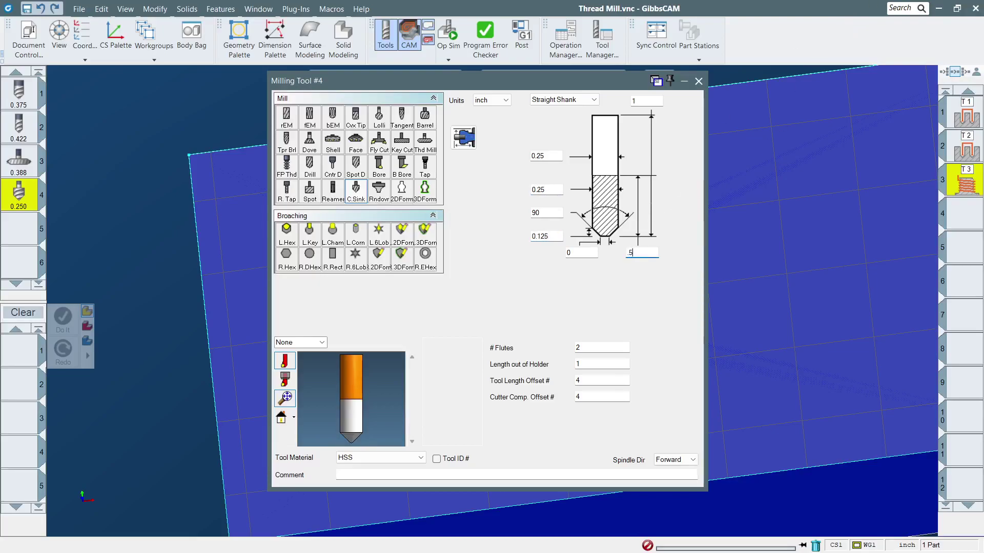
click(699, 81)
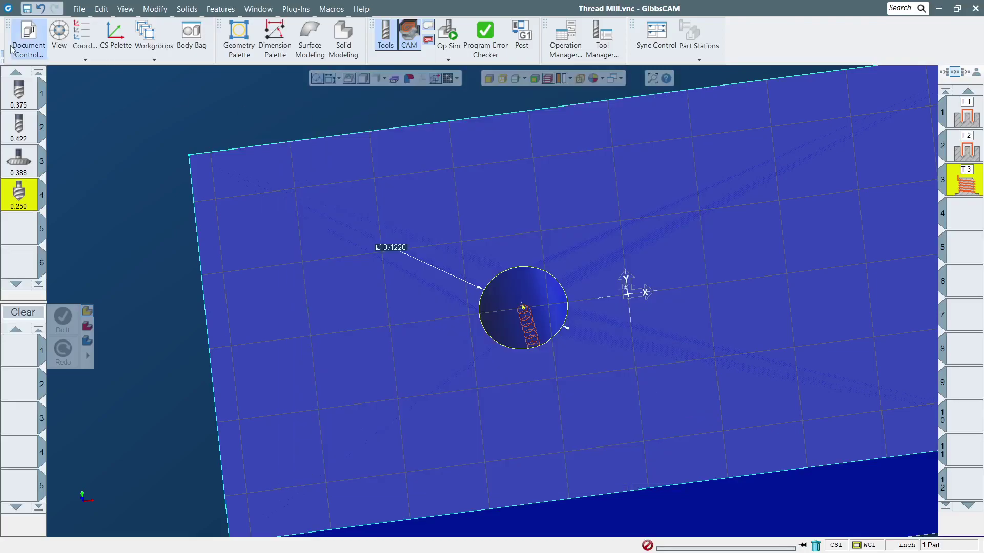
- Generate a Contour operation on the hole edge with tool 4 and -0.025 stock, and place it ahead of the thread milling operation
drag(19, 200, 18, 354)
click(119, 287)
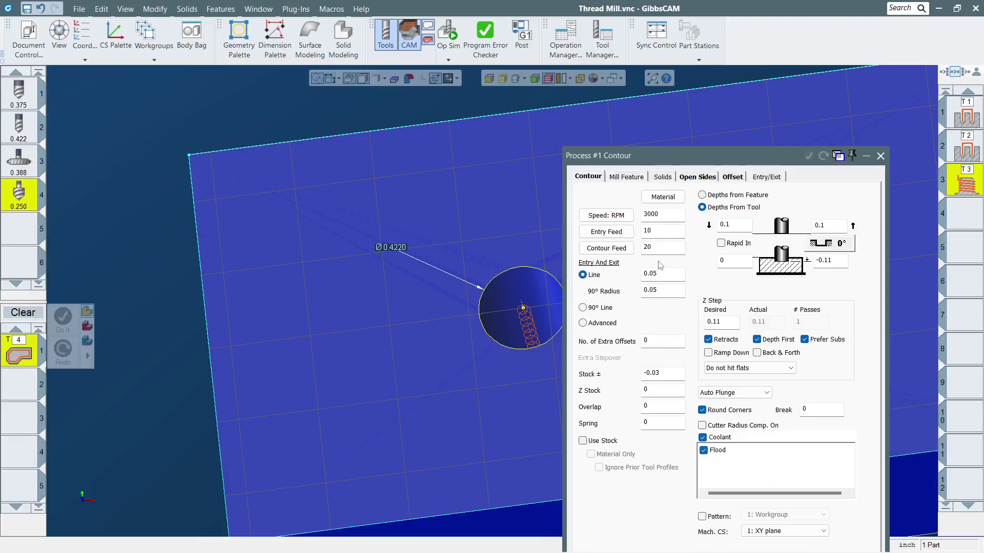
double_click(670, 372)
text(-.025)
click(837, 259)
click(512, 297)
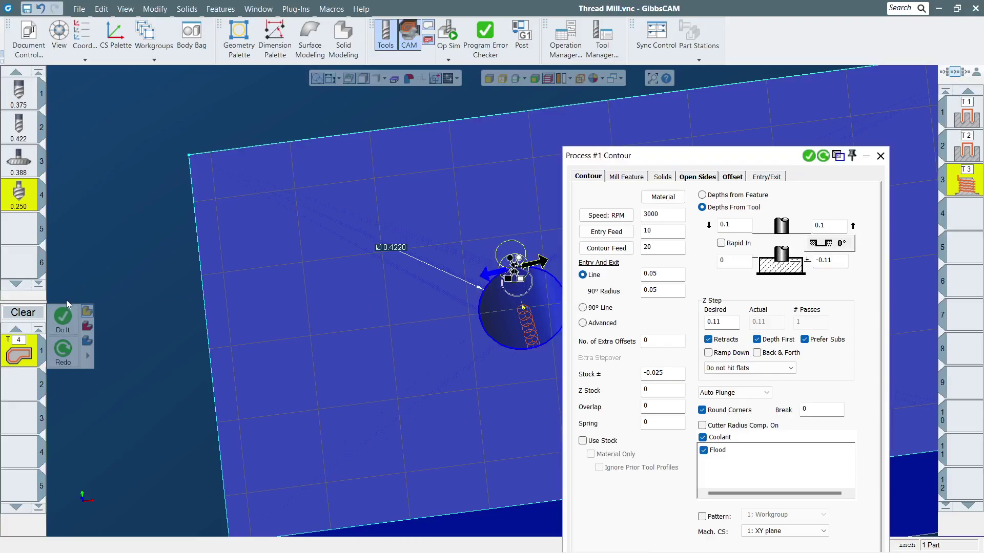
click(63, 318)
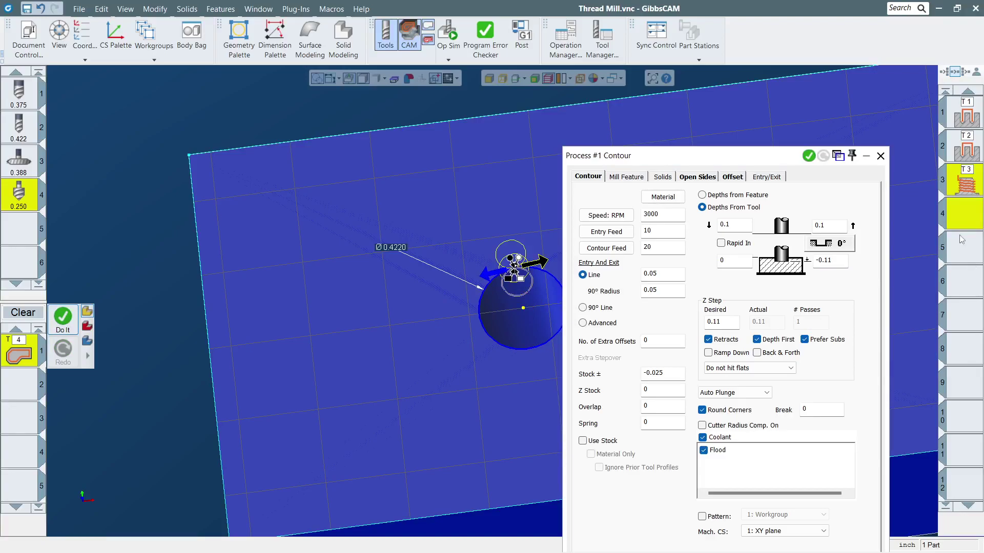
click(881, 155)
drag(954, 215, 939, 170)
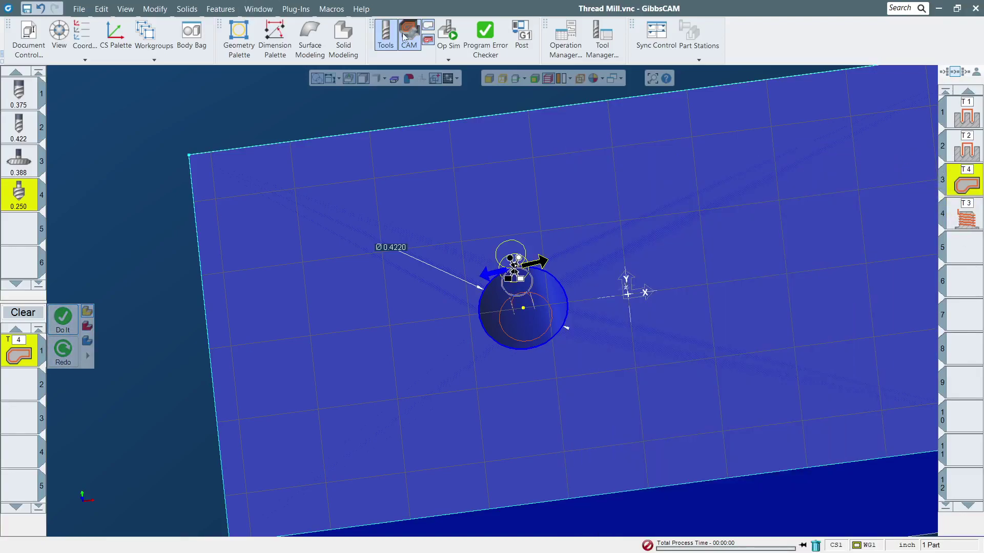
- Simulate the chamfer contour, inspect the hole's chamfered edge and bore from several angles, and close the simulation
click(448, 31)
click(843, 154)
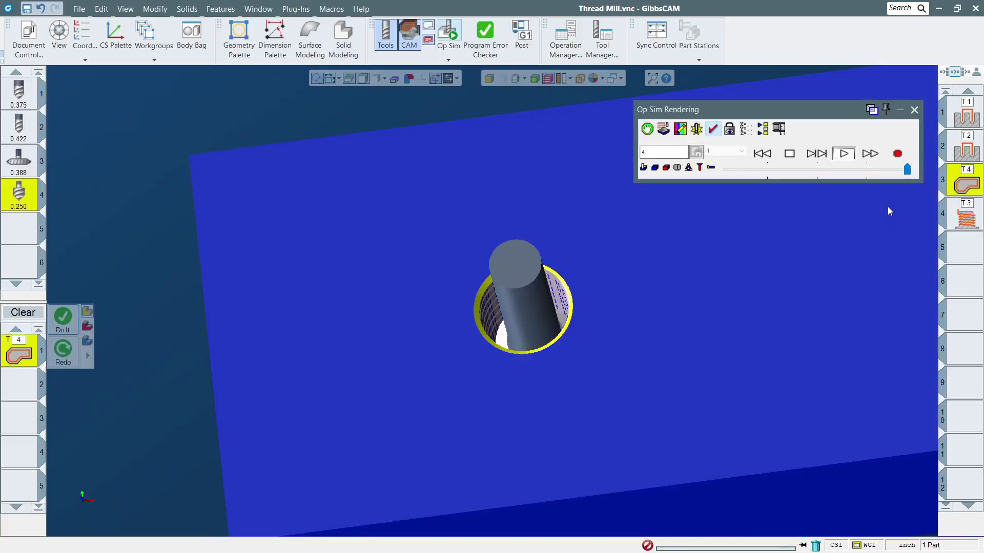
drag(426, 211, 678, 427)
middle_drag(479, 266, 600, 351)
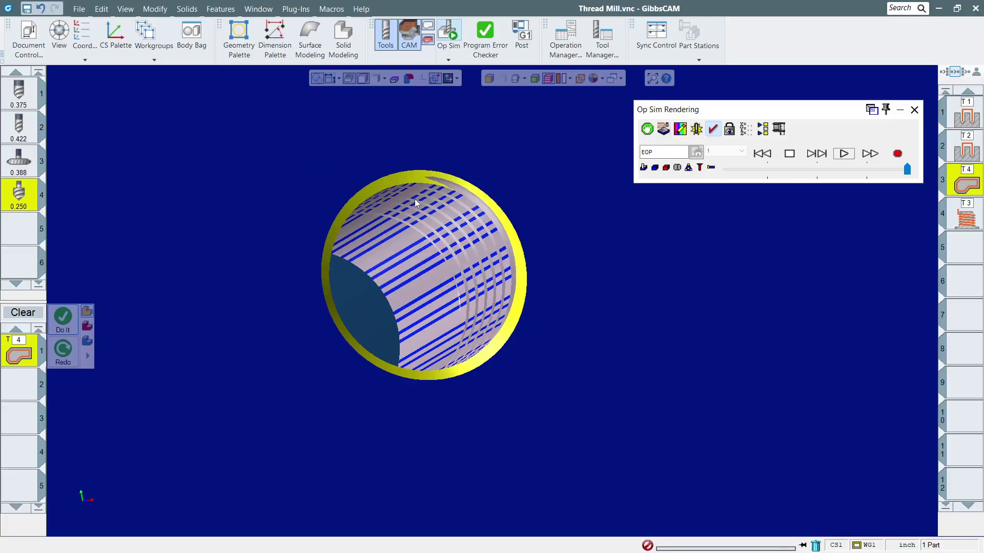
scroll(485, 336, down, 2)
middle_drag(485, 336, 343, 201)
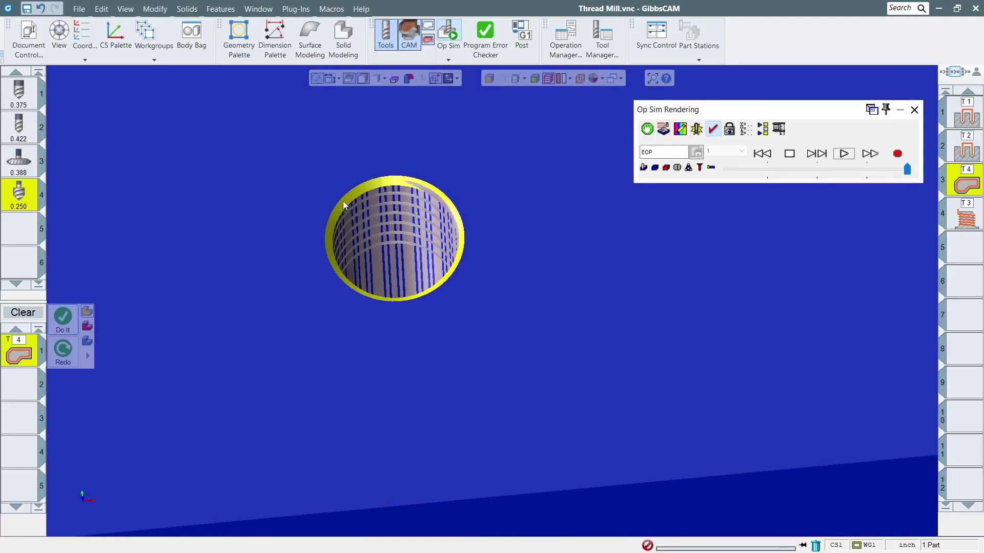
click(914, 109)
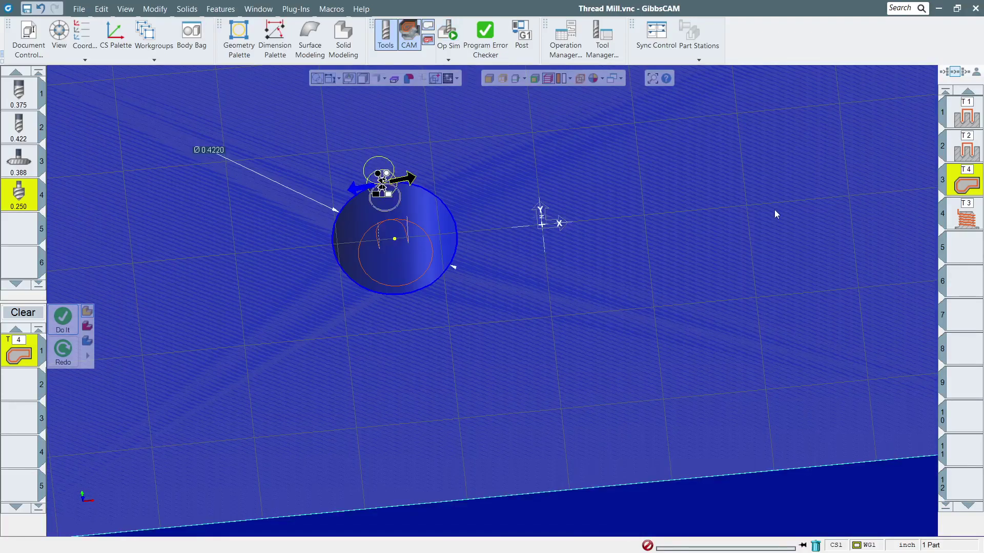
- Move the thread milling operation to position 6 and reopen its threading process for reuse
scroll(742, 325, down, 3)
scroll(644, 246, up, 2)
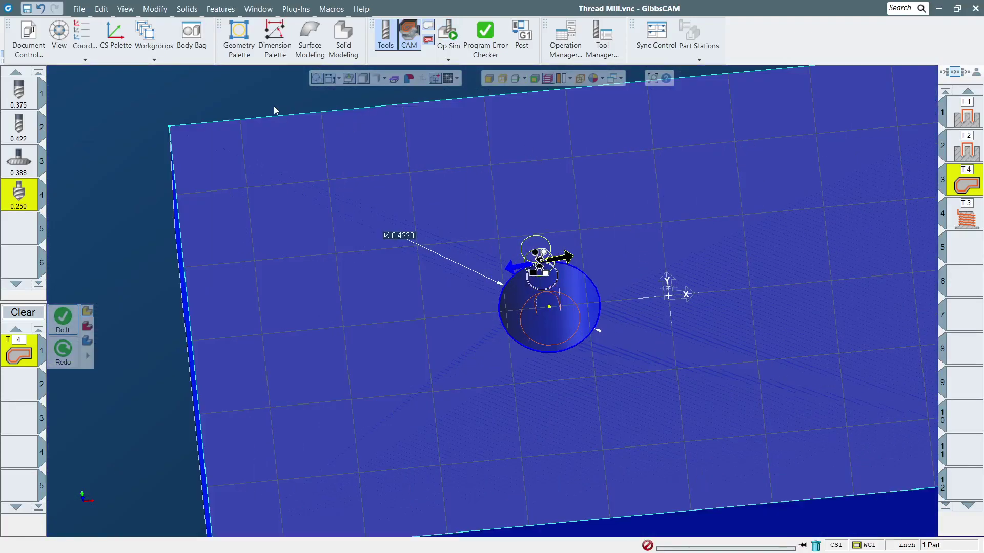
click(963, 218)
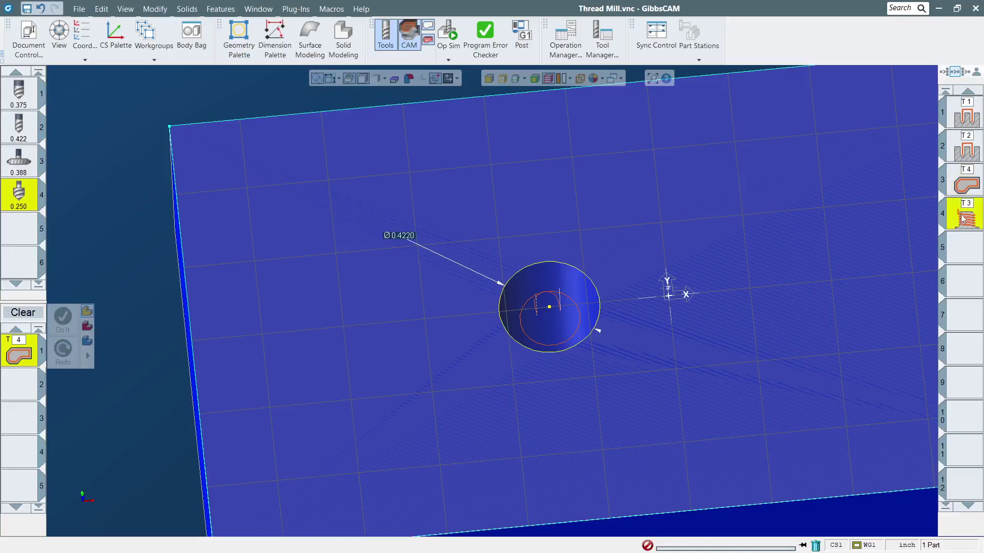
drag(963, 218, 968, 282)
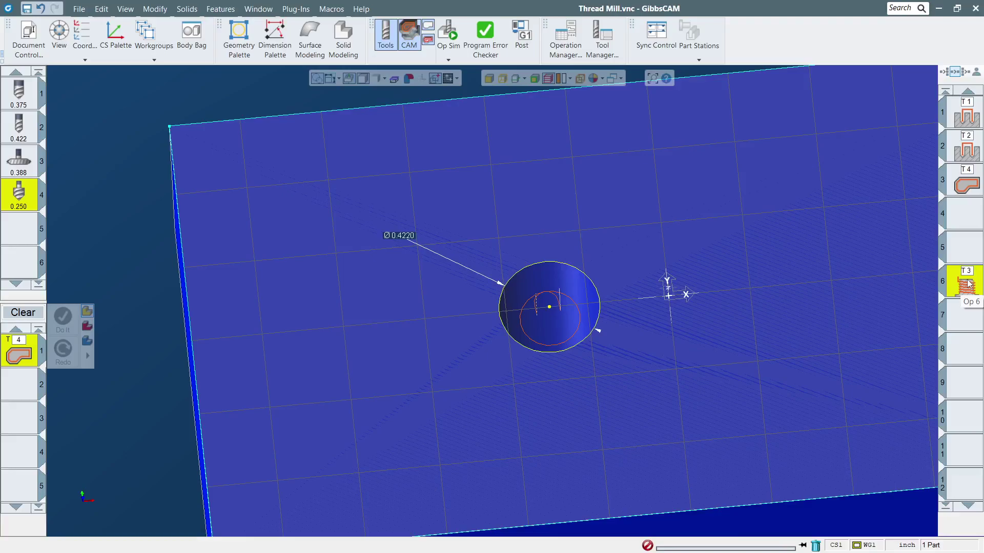
double_click(968, 283)
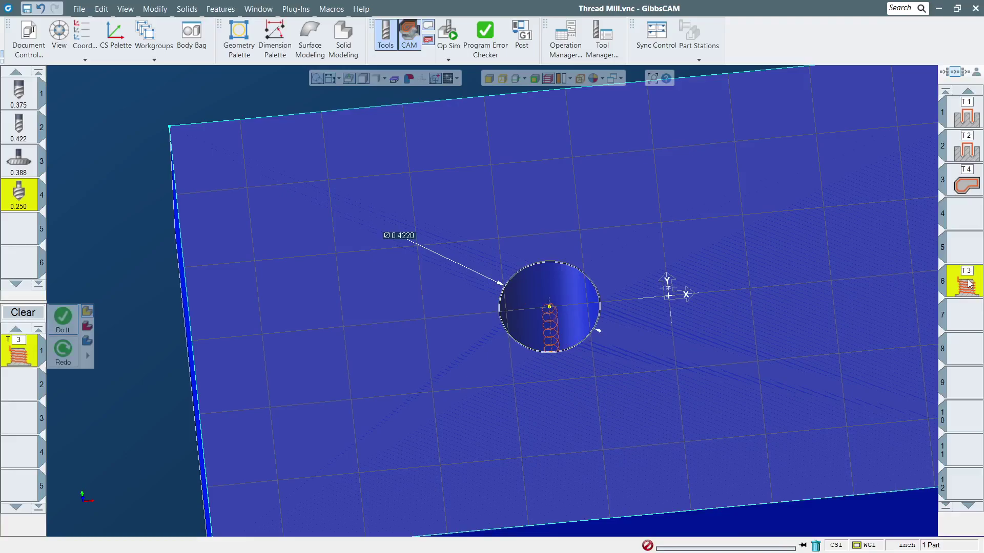
click(972, 218)
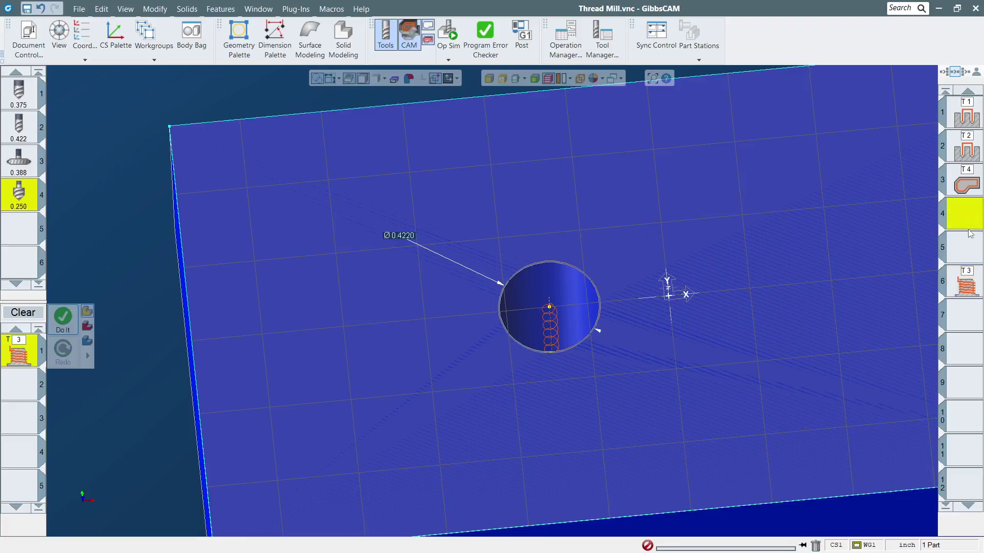
click(970, 249)
click(966, 286)
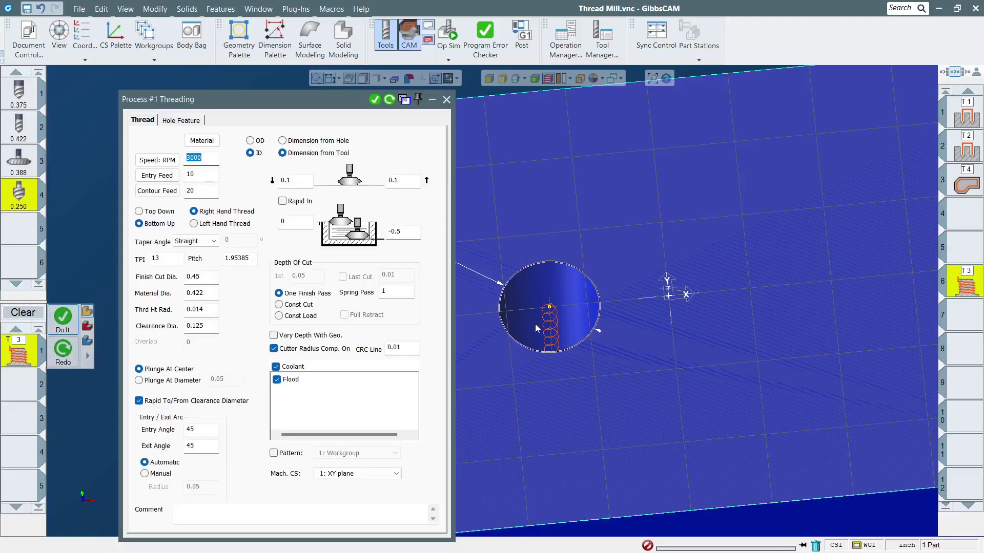
- Generate a second thread milling operation at position 5 with a 0.443 finish cut diameter, 0.422 material diameter and 0 spring passes
click(203, 275)
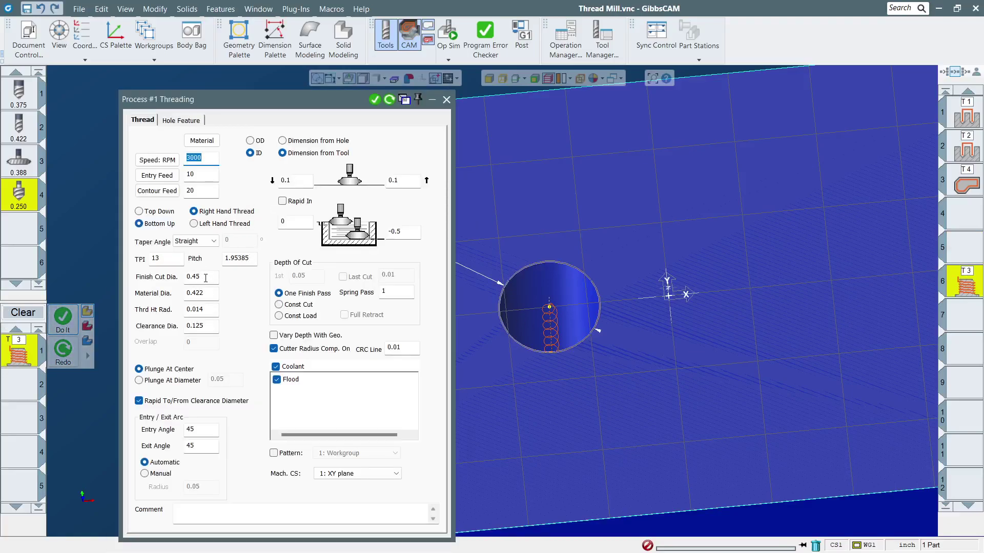
text(-.007)
key(Tab)
double_click(209, 290)
text(.42)
double_click(403, 291)
text(0)
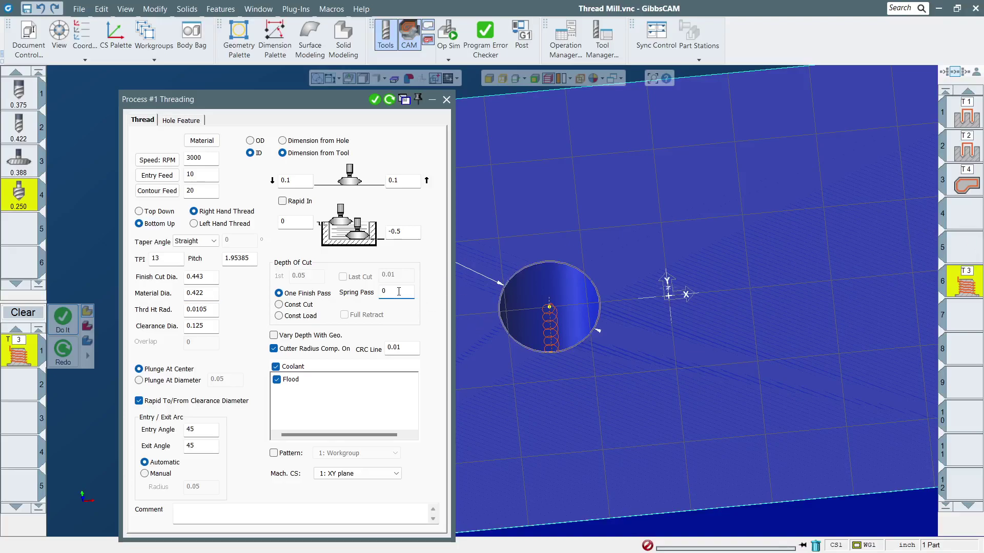
key(Return)
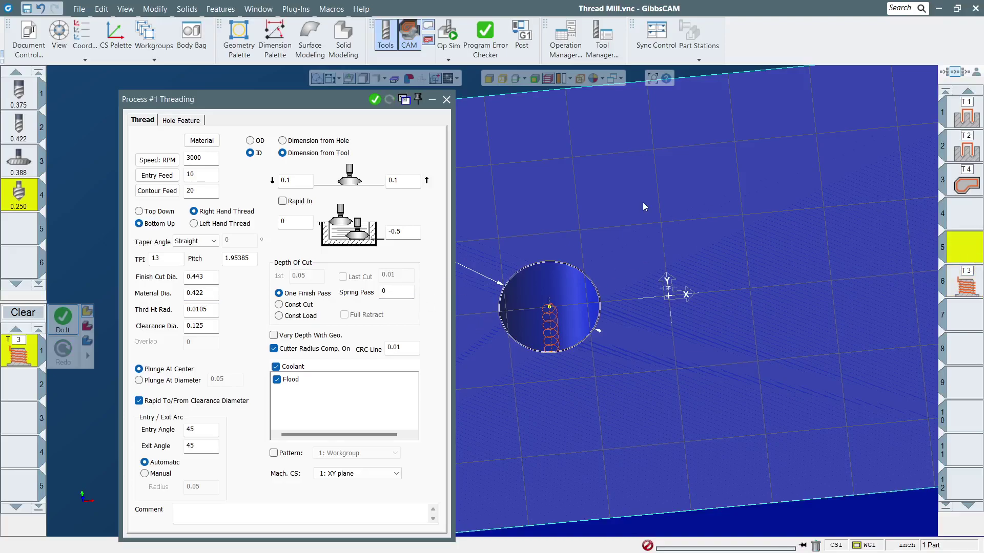
click(376, 100)
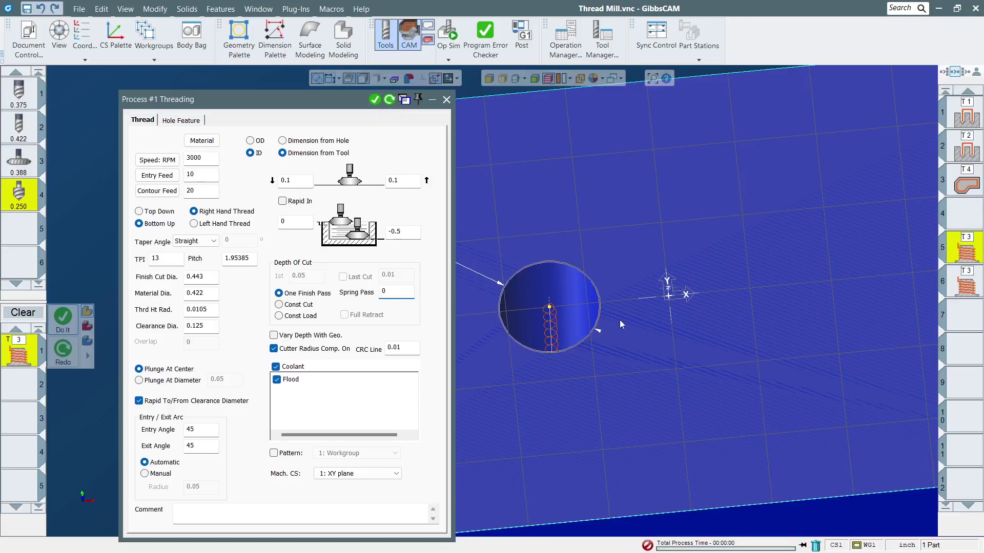
- Generate a third thread milling operation at position 4 with a 0.436 finish cut diameter and 0.422 material diameter, and close the process
click(967, 215)
click(213, 275)
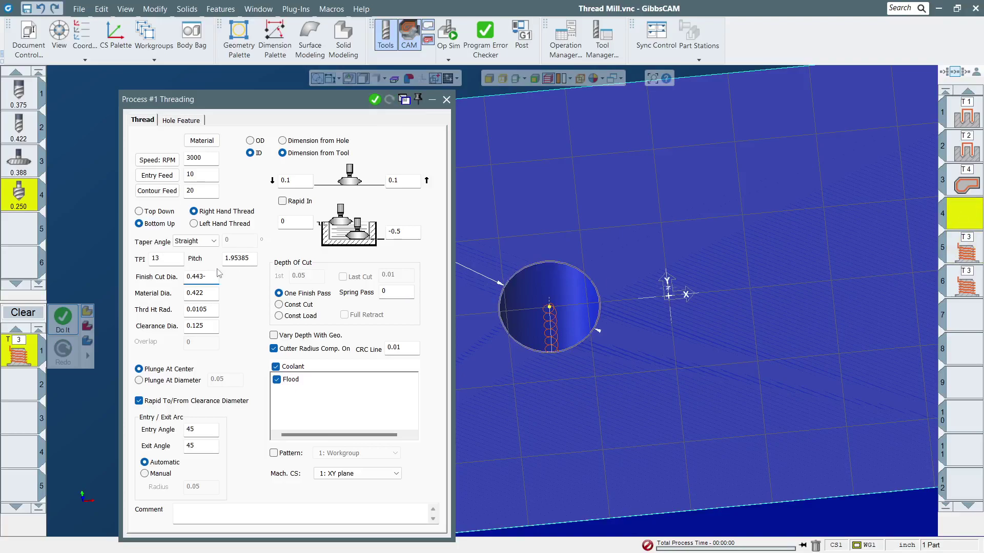
text(-.007)
key(Tab)
double_click(209, 298)
text(.422)
click(374, 100)
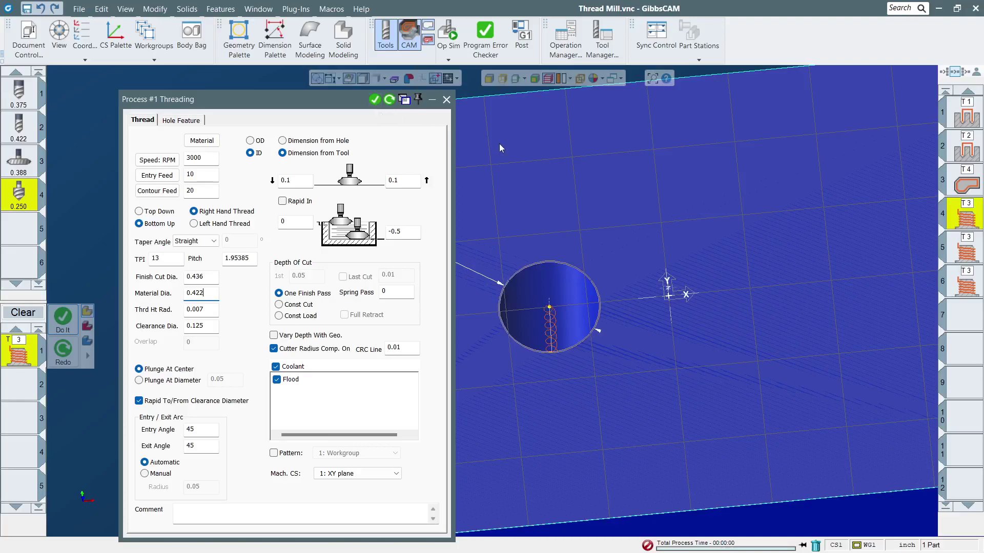
click(447, 100)
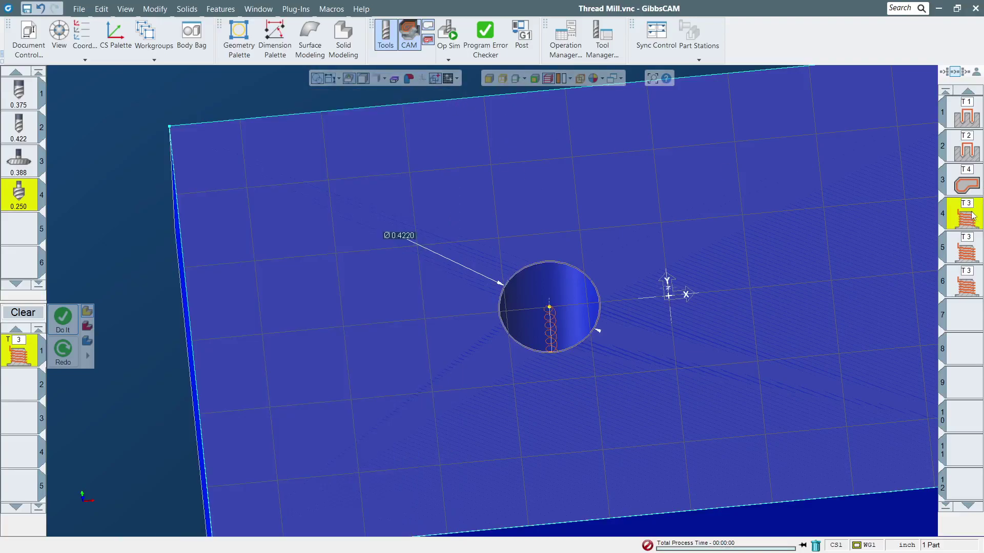
- Set the spring passes of the thread milling operation at position 6 to 2, regenerate it and close the process
click(967, 252)
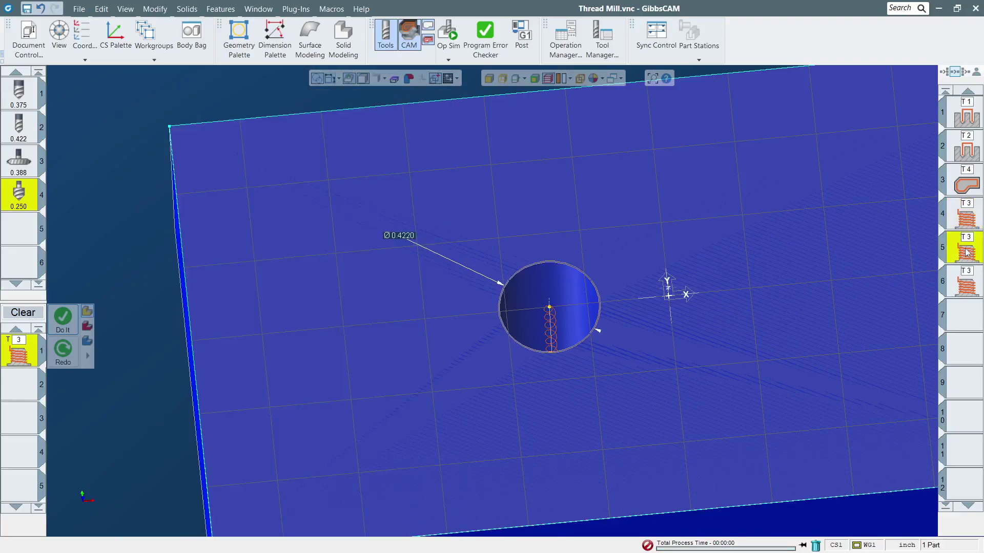
click(968, 283)
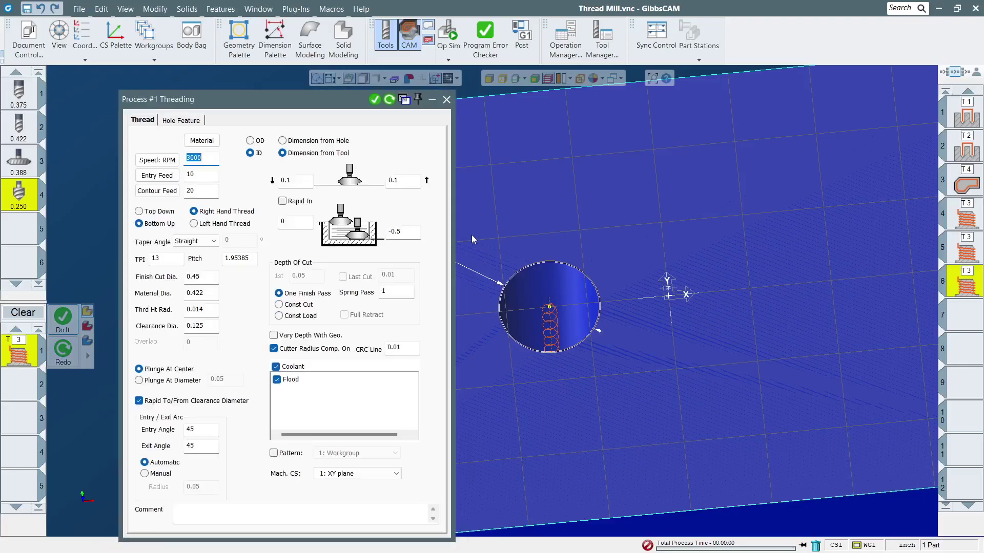
double_click(394, 290)
text(2)
click(389, 100)
click(446, 99)
click(446, 99)
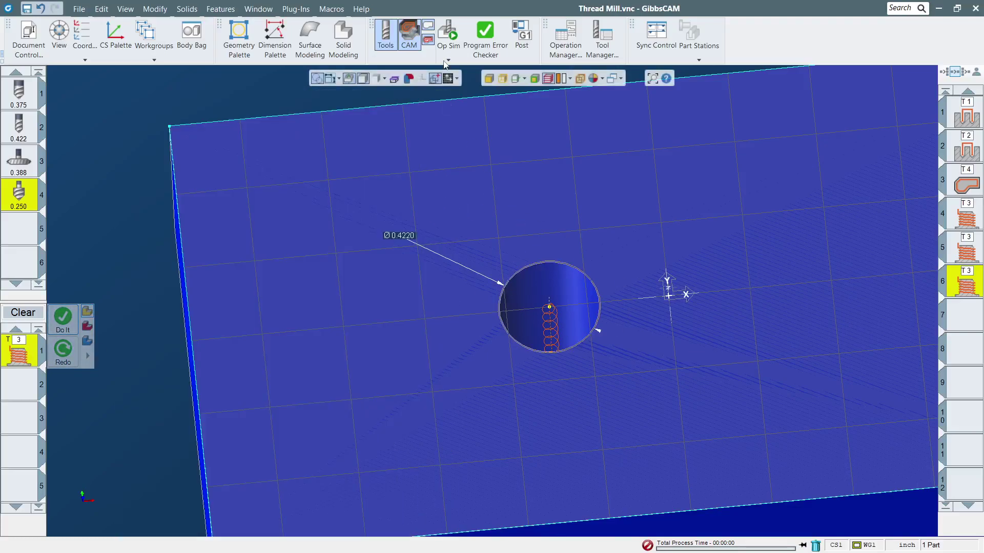
- Run the operation simulation from the start through all six operations and inspect the milled threads inside the hole
click(447, 35)
click(763, 154)
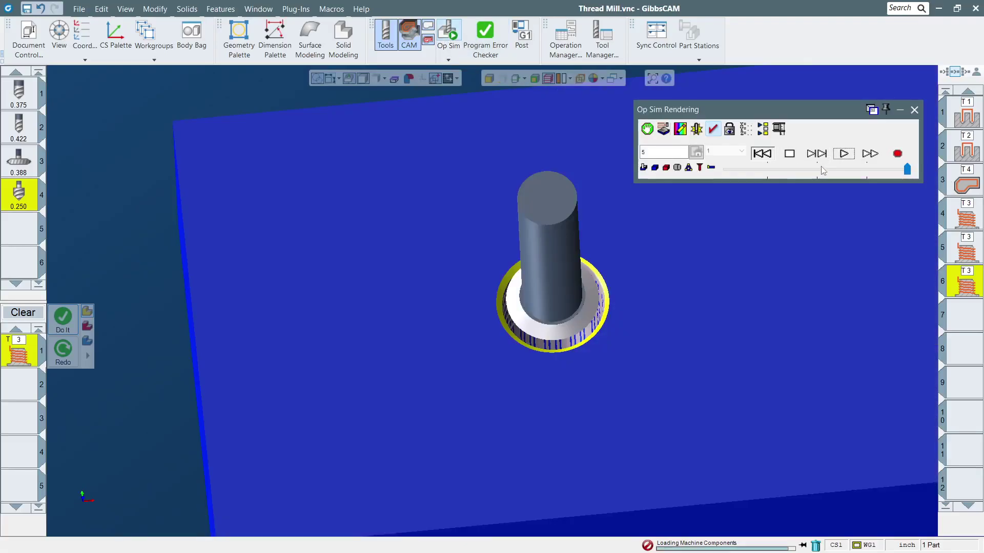
click(843, 153)
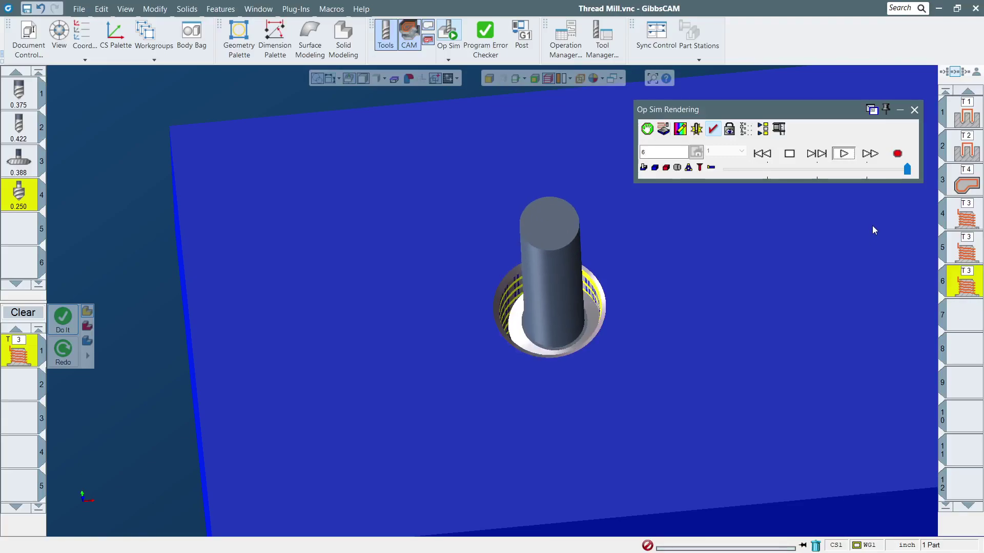
scroll(641, 331, up, 2)
mouse_move(643, 325)
middle_down()
mouse_move(475, 286)
mouse_move(800, 474)
mouse_move(931, 506)
mouse_move(410, 368)
mouse_move(735, 508)
mouse_move(922, 513)
mouse_move(674, 404)
mouse_move(525, 362)
middle_up()
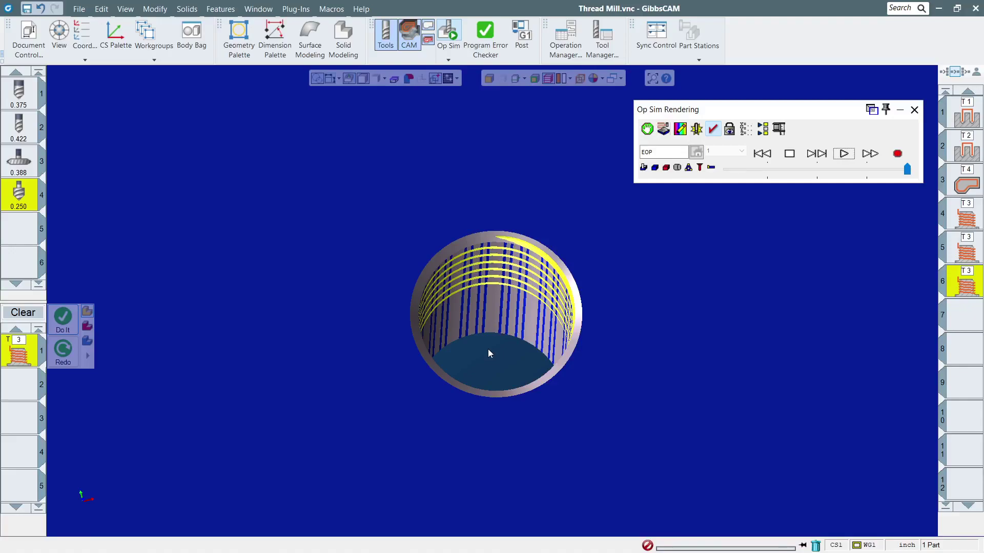
- Select the 0.422 drill and then the 0.388 thread mill, and examine the simulated hole's threads, wall and chamfer from several angles
click(23, 133)
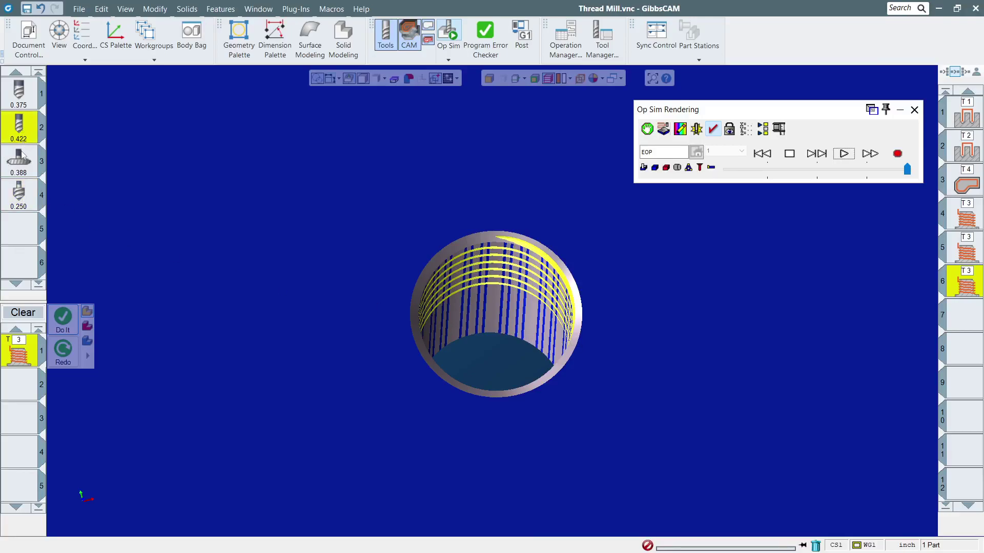
click(22, 170)
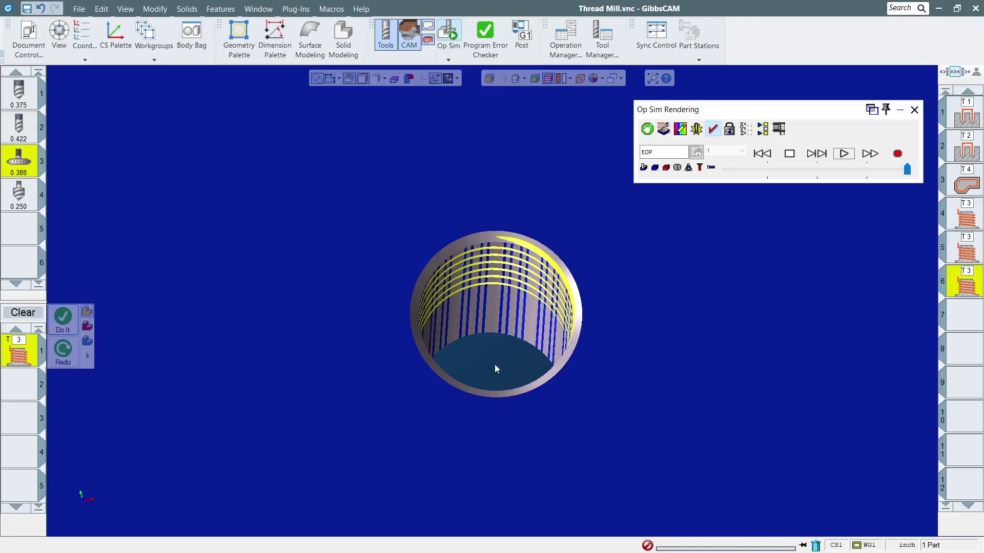
scroll(256, 345, down, 5)
middle_drag(270, 346, 454, 371)
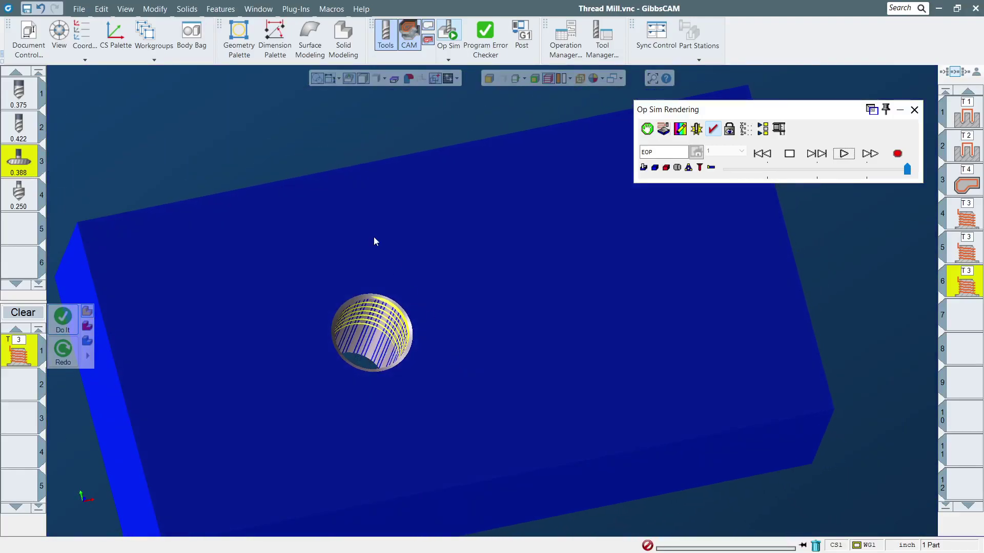
drag(823, 109, 813, 137)
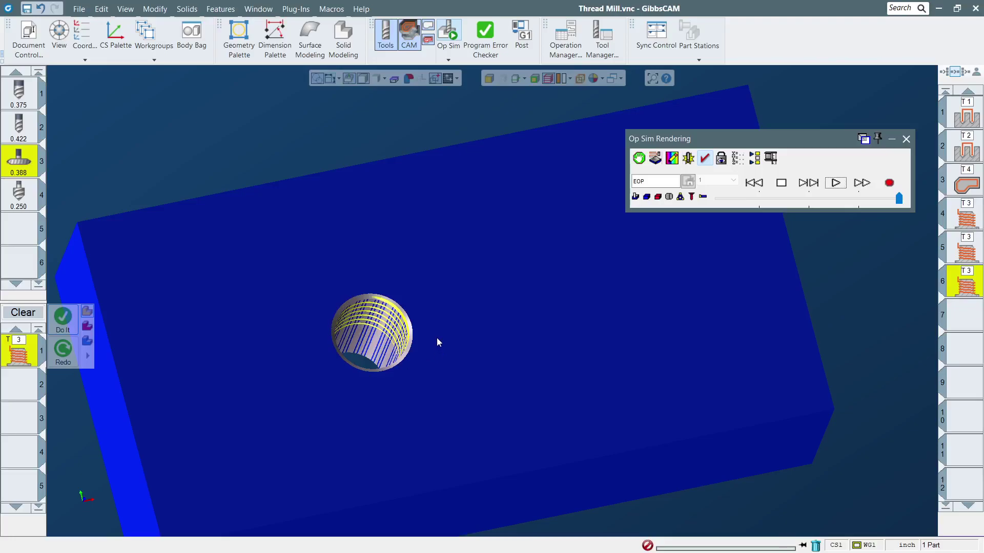
scroll(496, 365, down, 5)
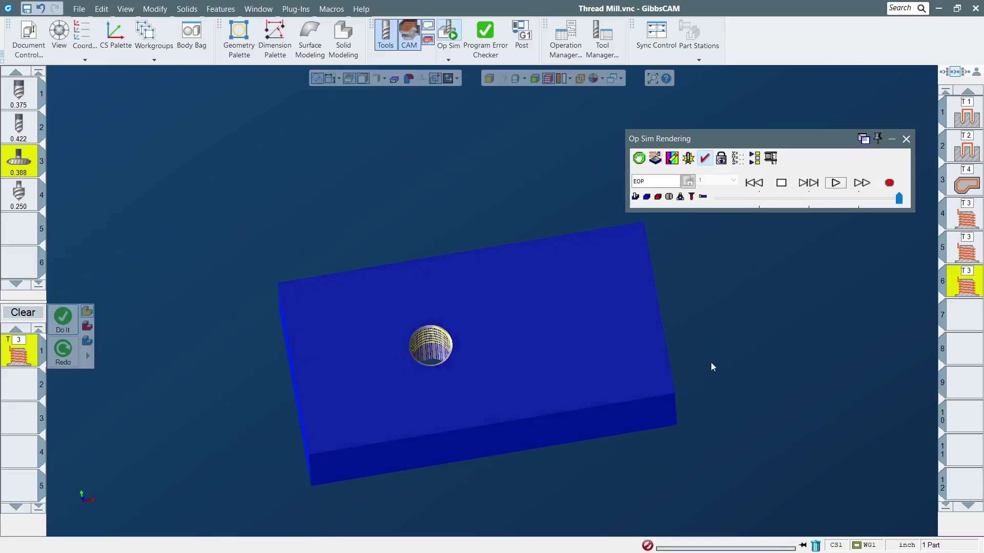
scroll(447, 354, up, 3)
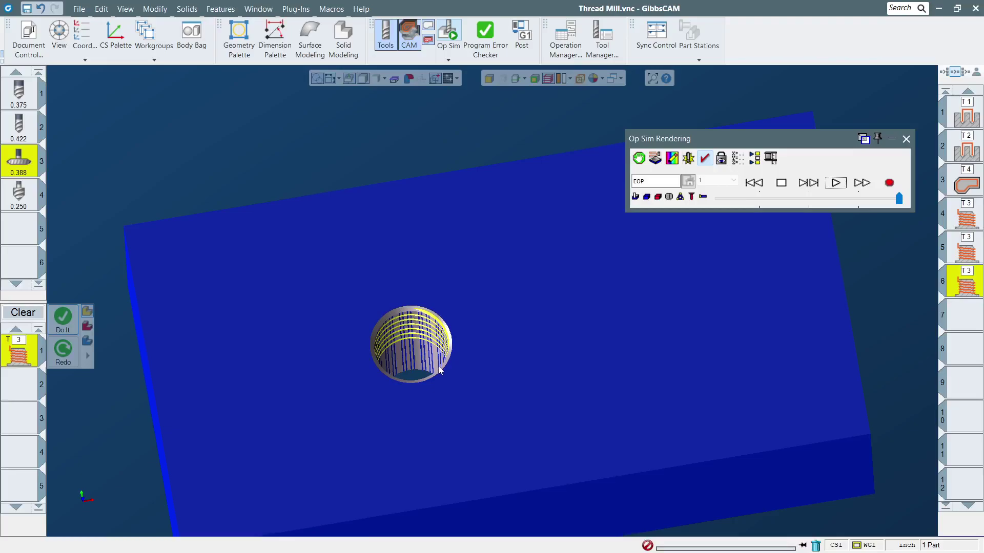
middle_drag(426, 375, 530, 466)
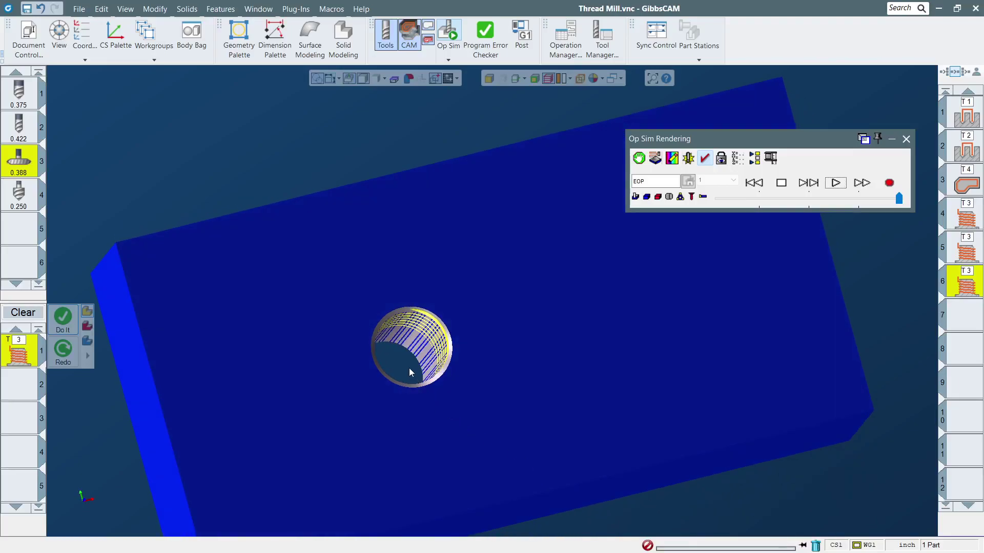
middle_drag(408, 376, 463, 386)
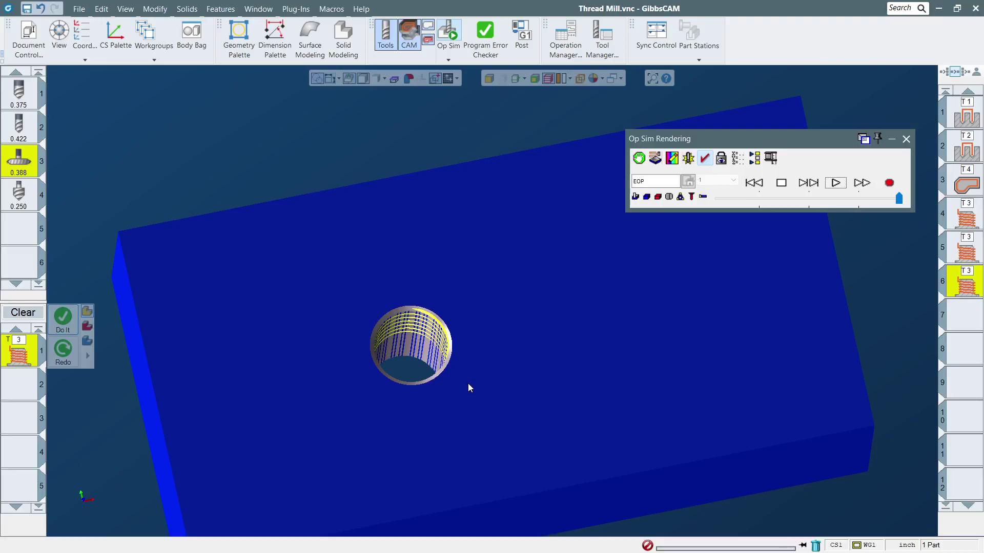
middle_drag(466, 367, 447, 420)
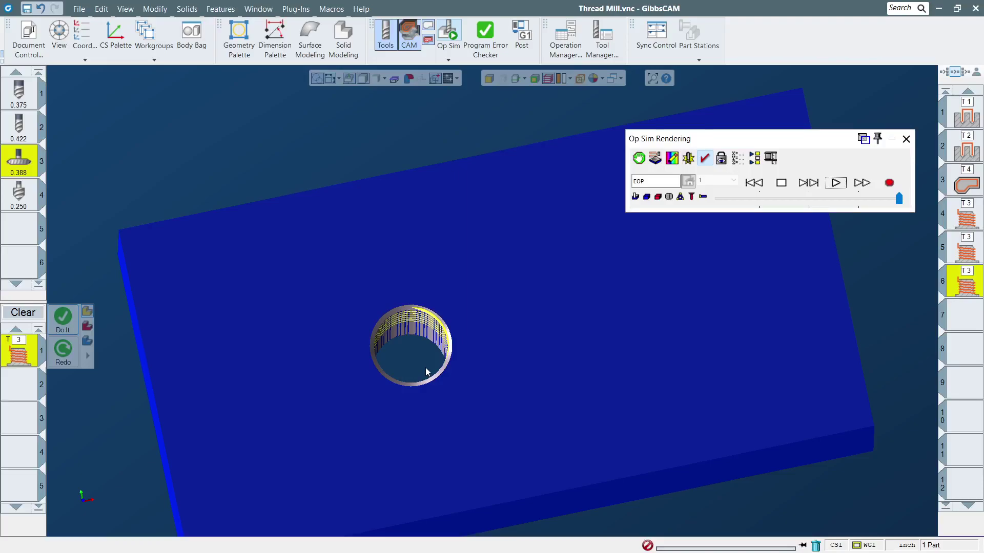
scroll(427, 370, up, 3)
middle_drag(429, 369, 451, 334)
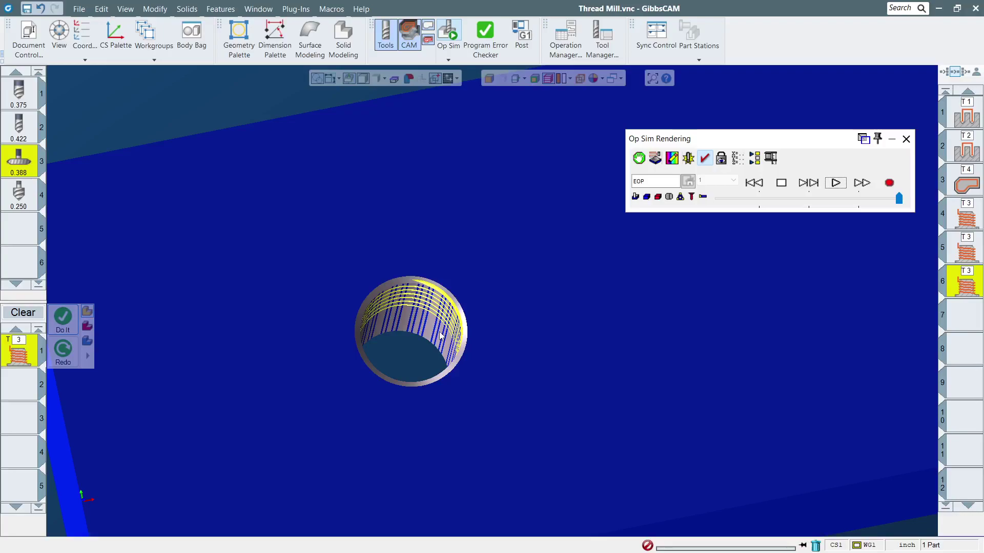
scroll(406, 358, down, 5)
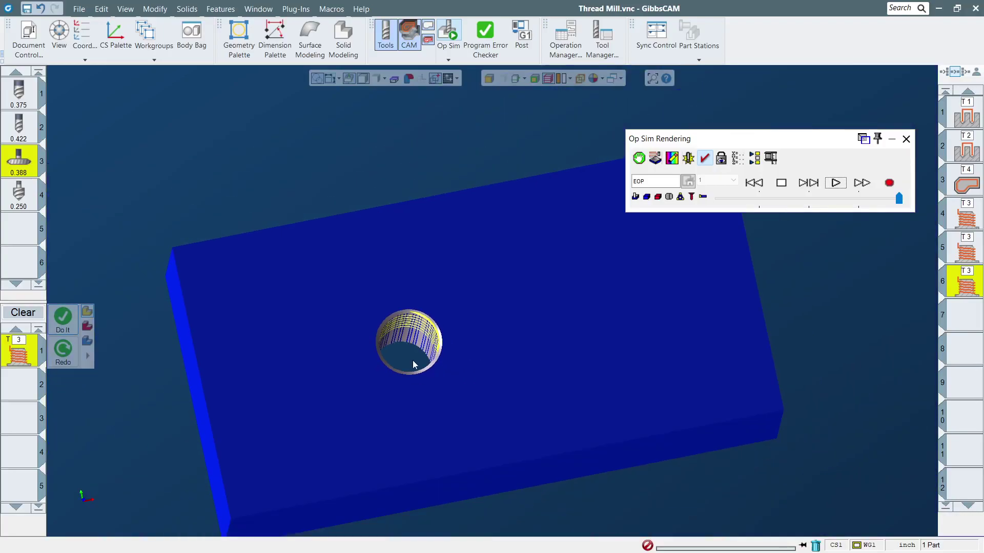
middle_drag(400, 368, 317, 301)
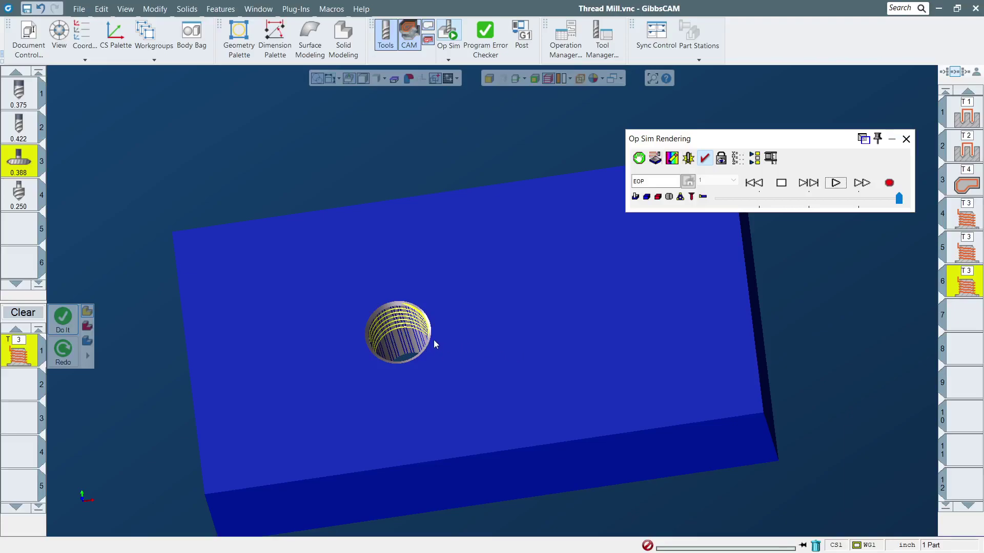
scroll(435, 340, up, 3)
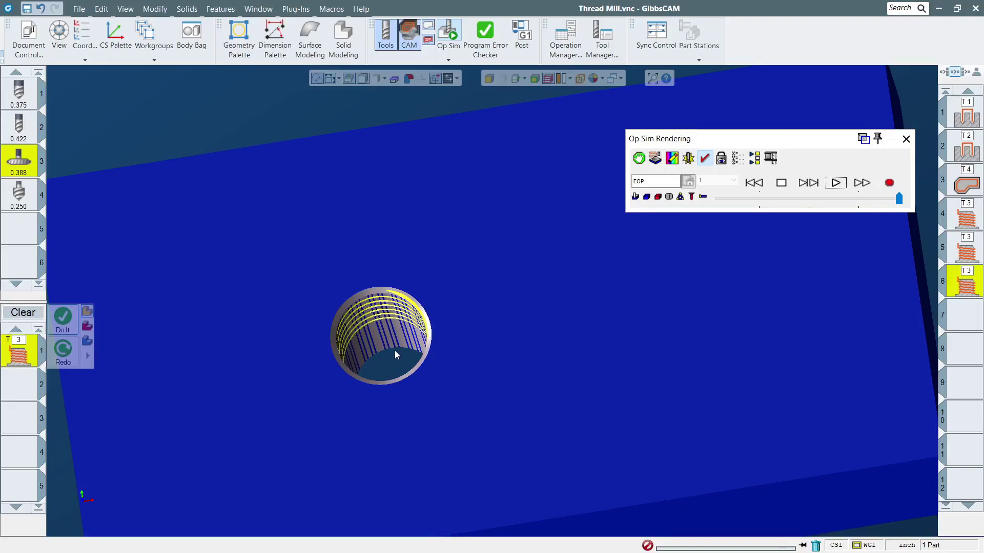
scroll(394, 351, down, 3)
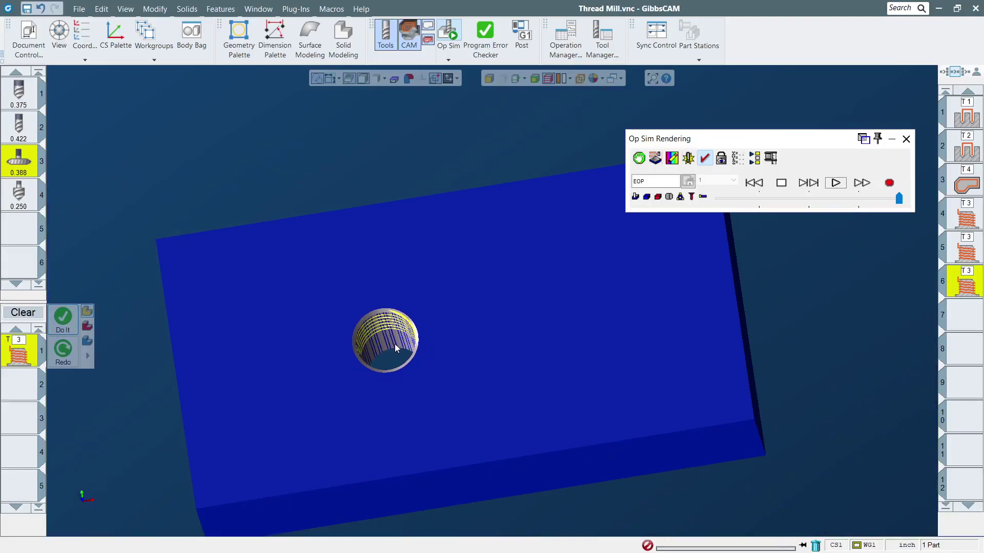